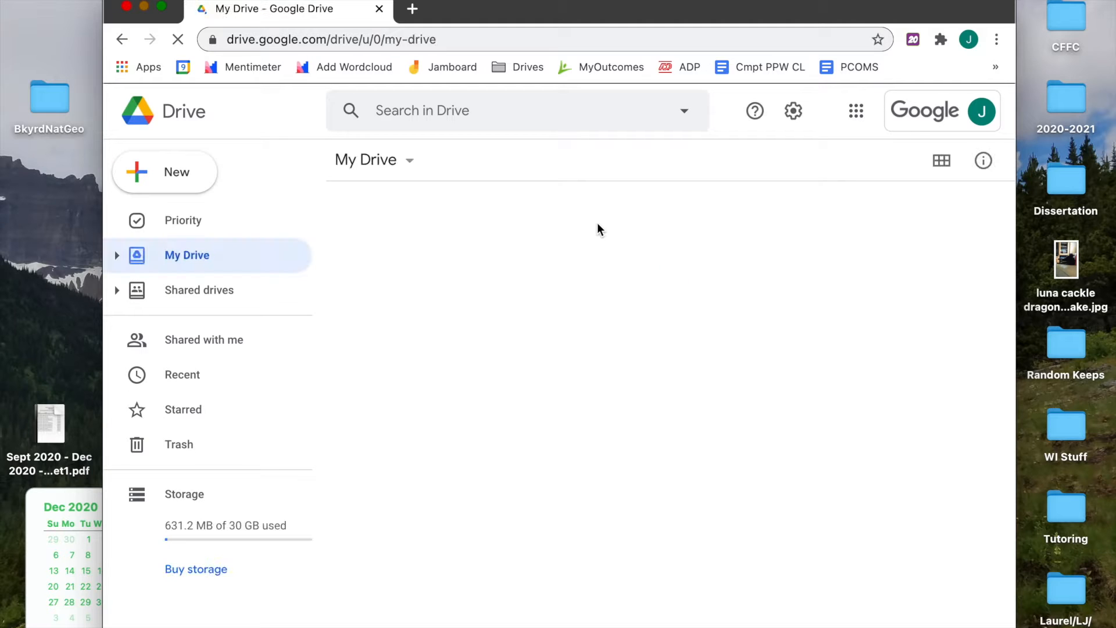
Expand Shared drives, enter Agency Paperwork, and open the Social Media Icons for Signature folder
click(118, 290)
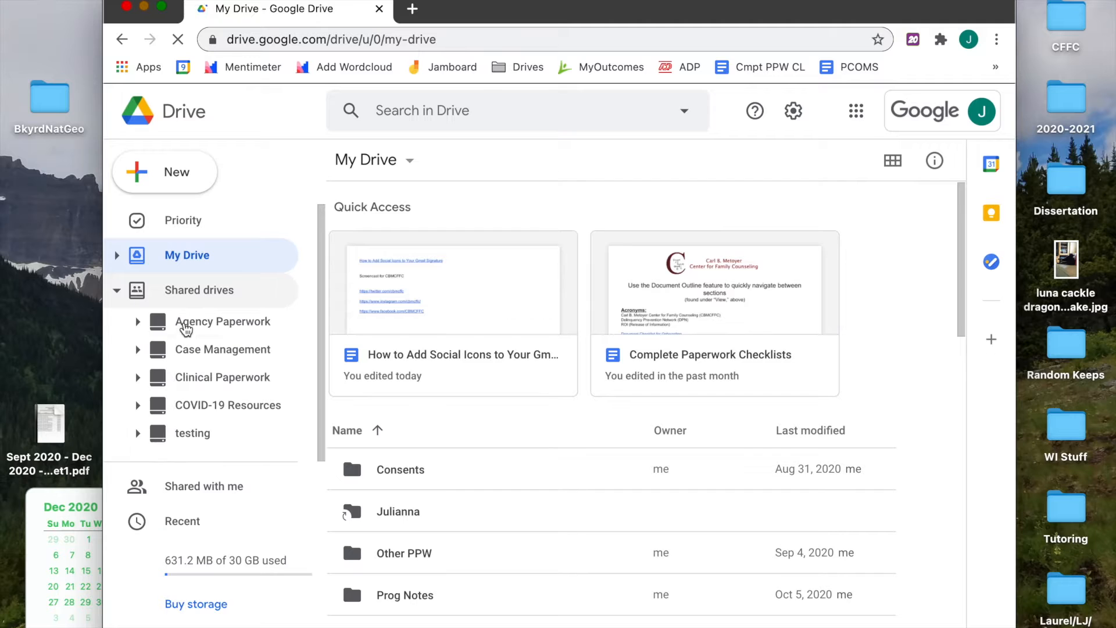
click(180, 321)
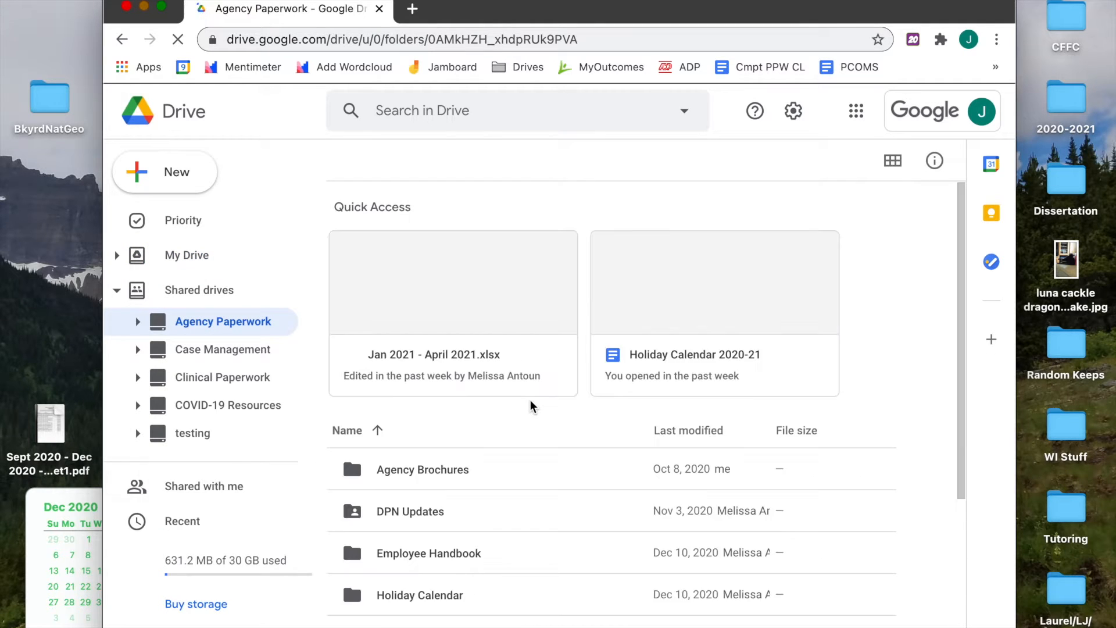
scroll(514, 455, down, 4)
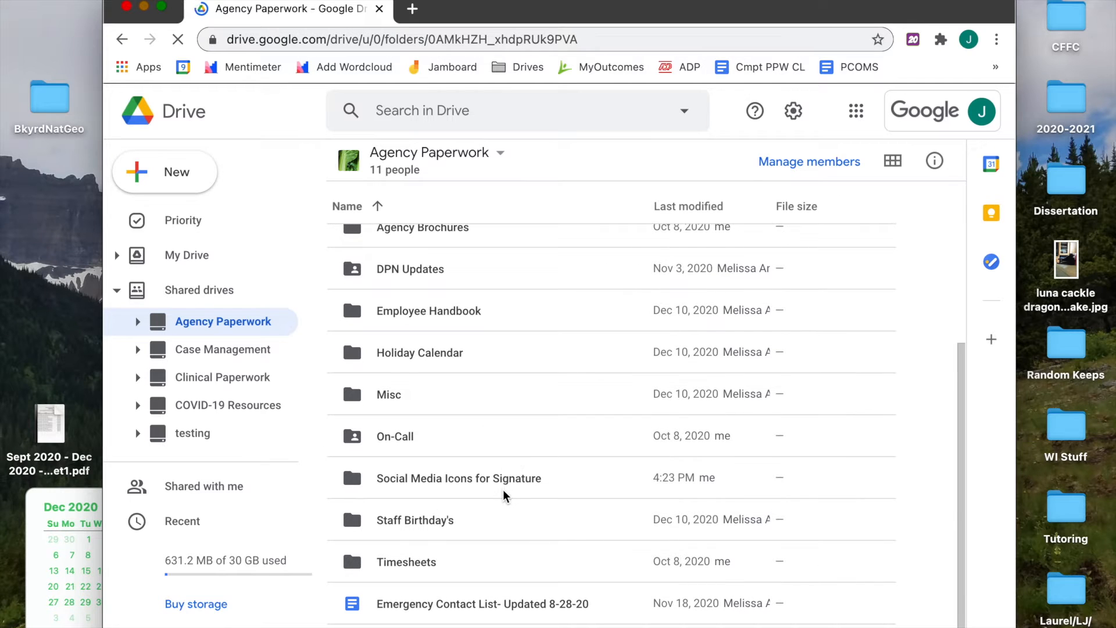
click(503, 490)
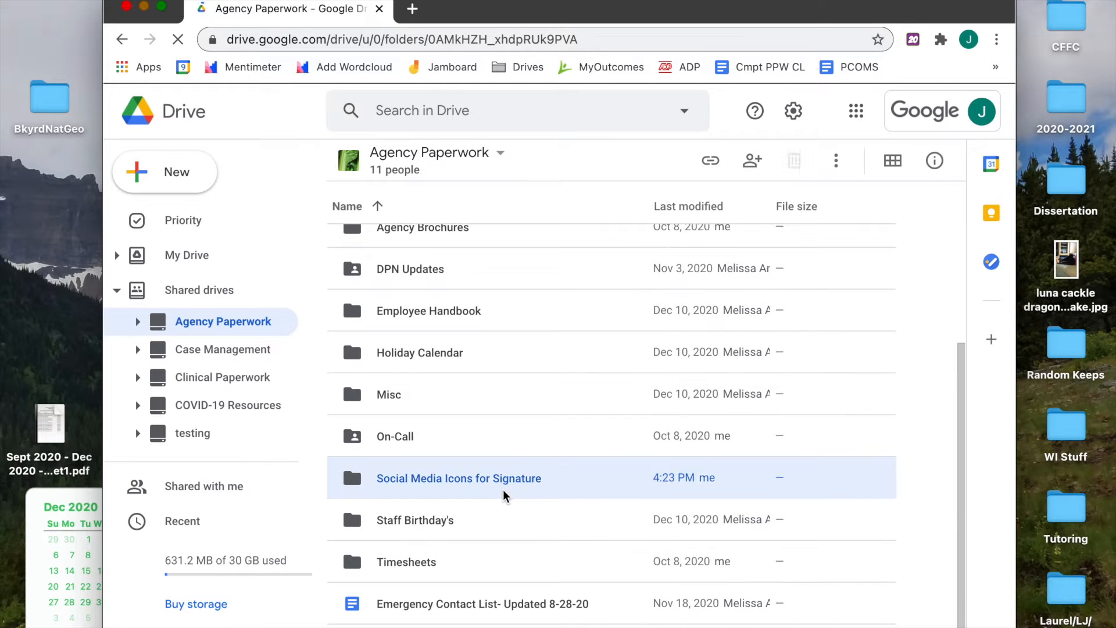
double_click(549, 479)
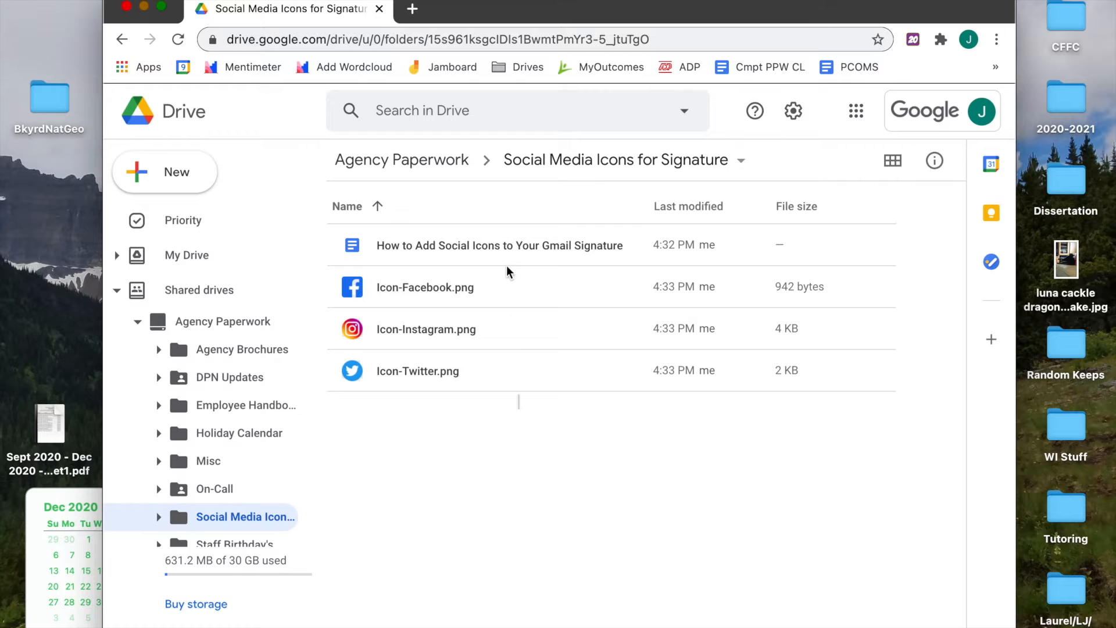
Download the Facebook, Instagram and Twitter icon PNGs as one zip saved to the Desktop
drag(507, 271, 508, 292)
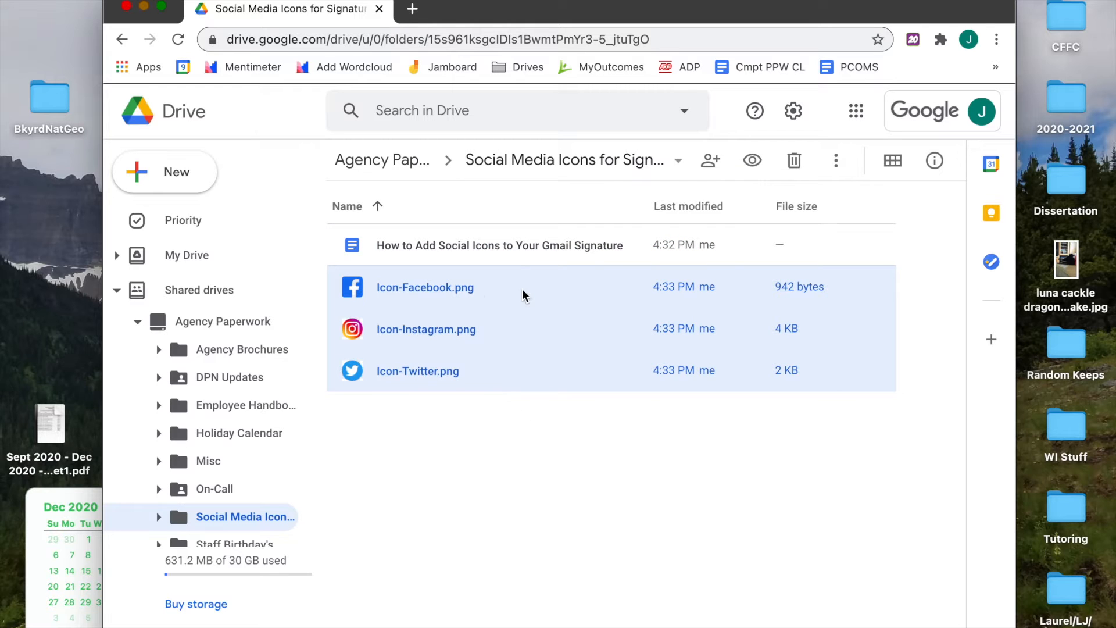
right_click(522, 289)
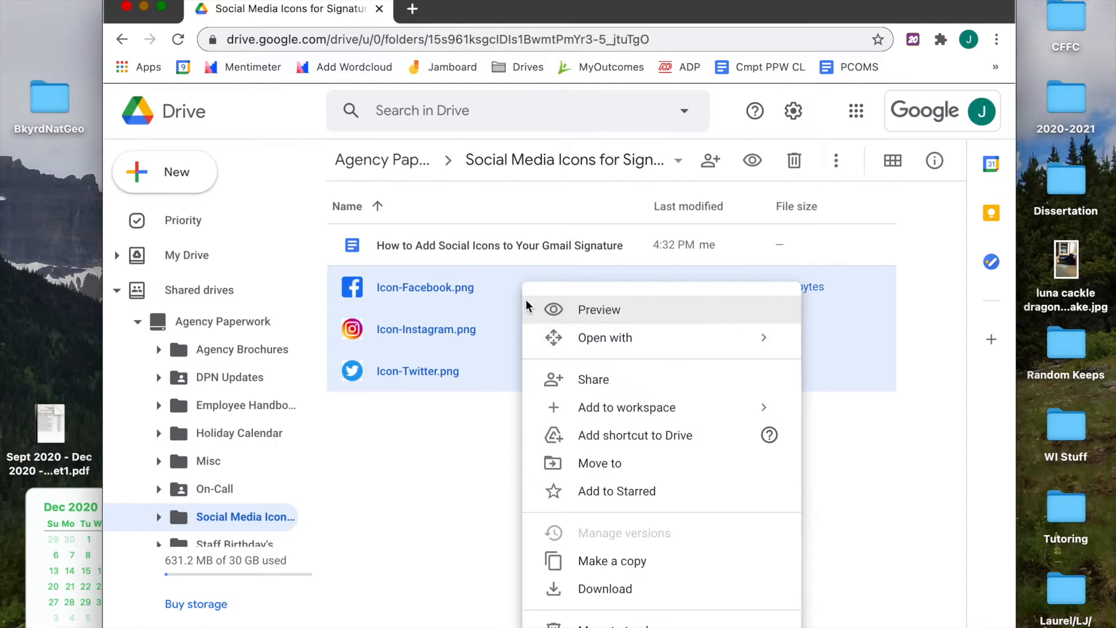
click(588, 586)
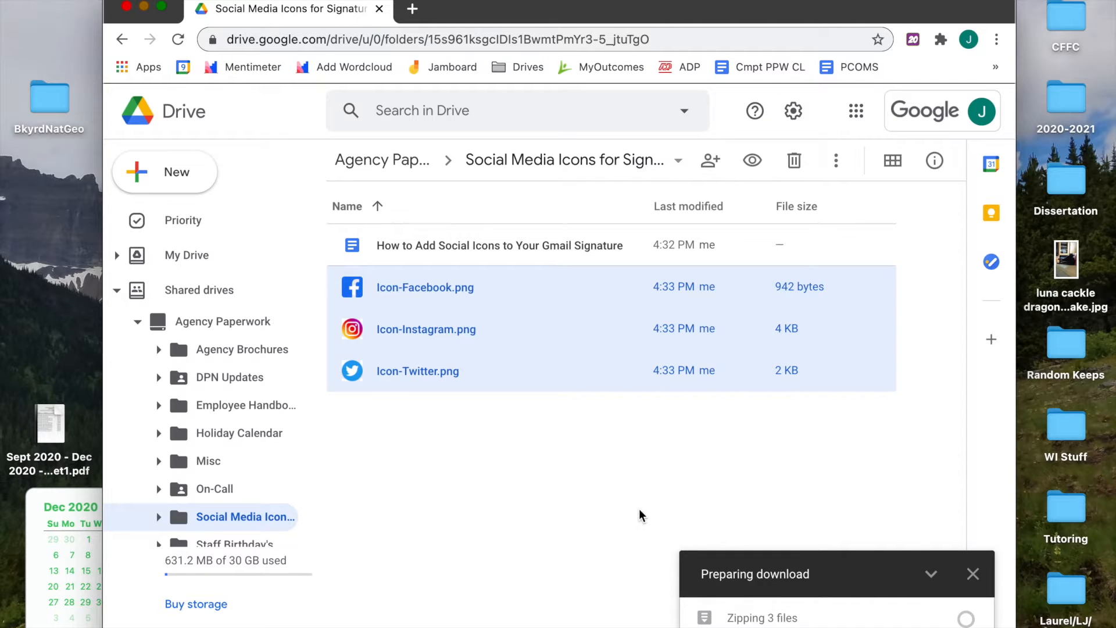
click(617, 255)
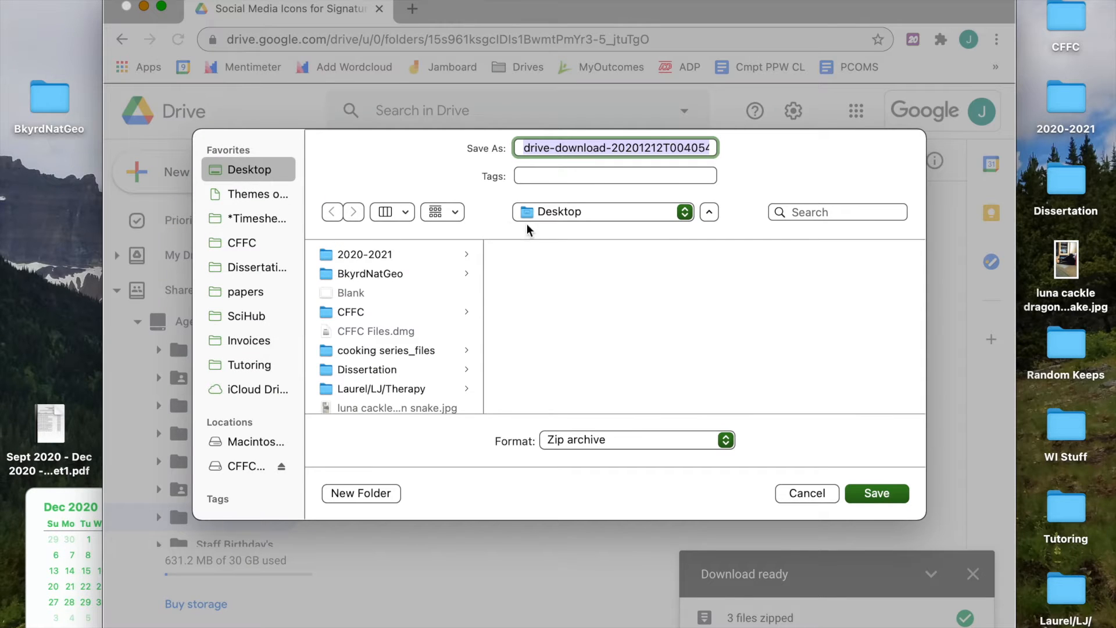
click(862, 493)
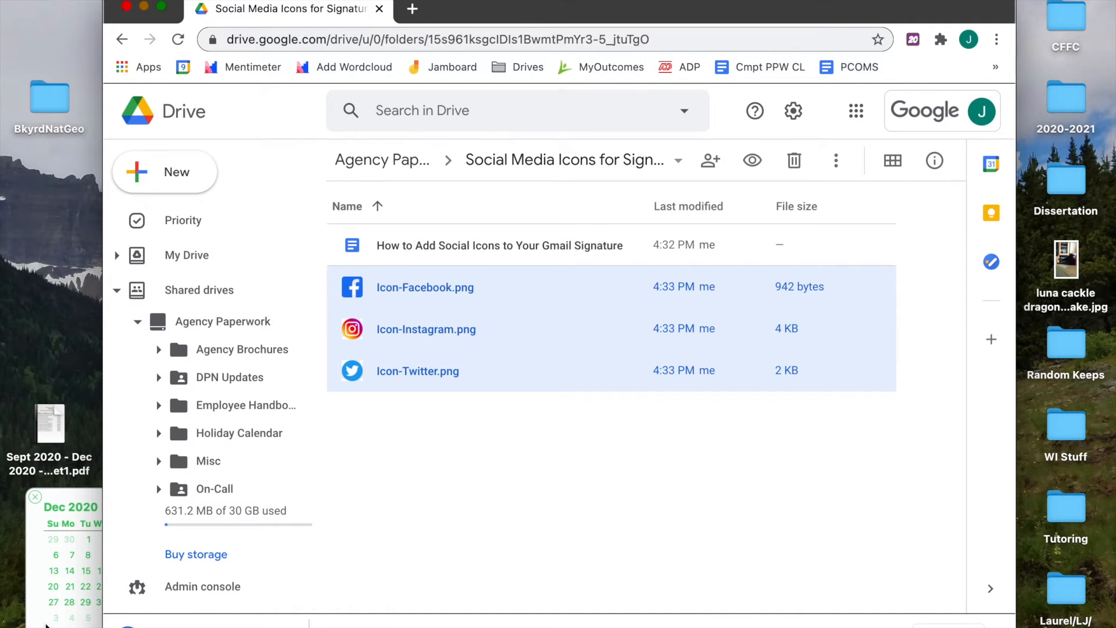
key(F11)
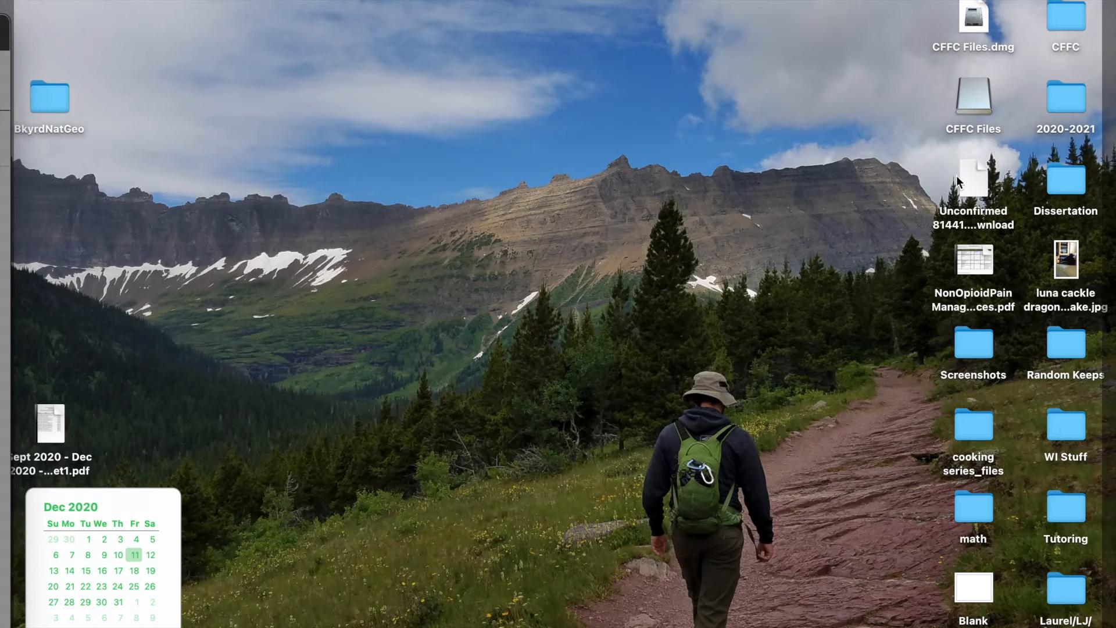
Extract the downloaded icon zip on the desktop and place the drive-download folder beside it
drag(958, 181, 498, 140)
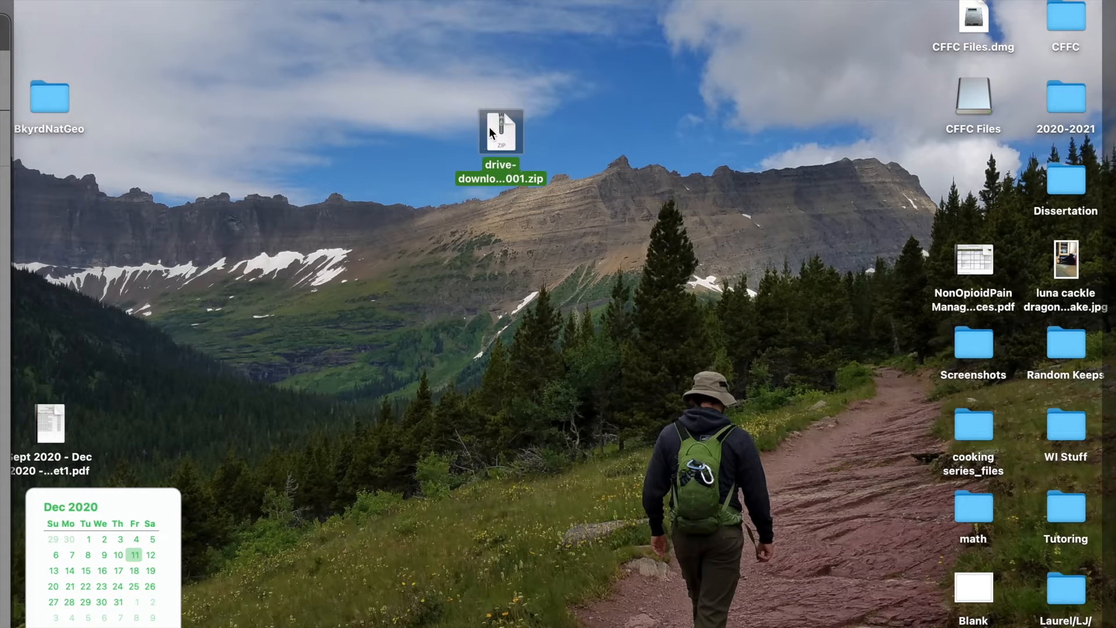
double_click(492, 127)
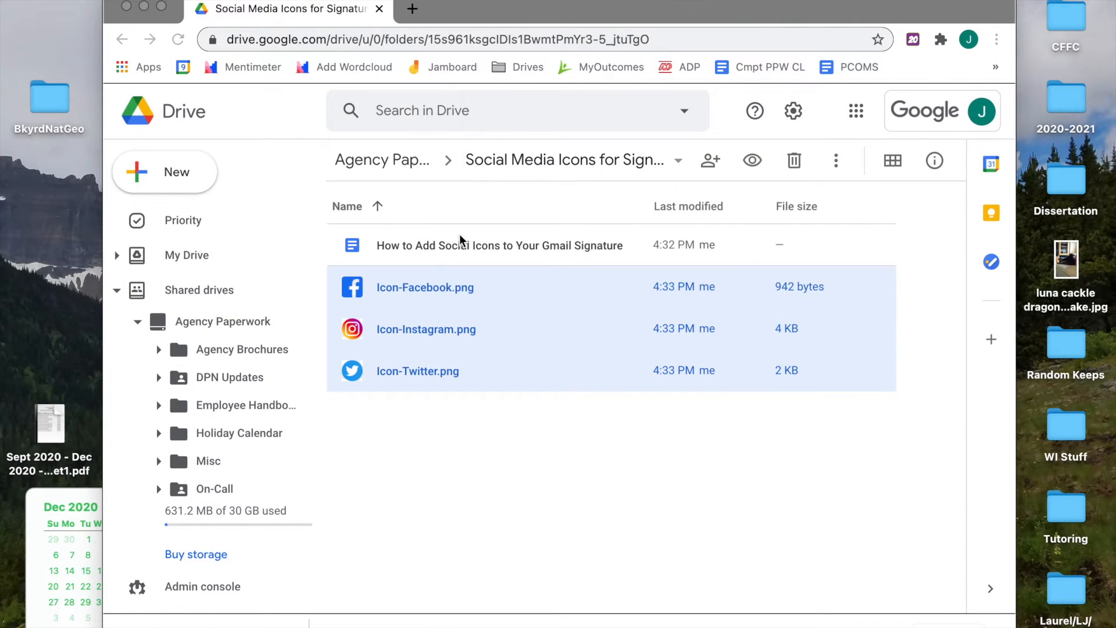
key(F11)
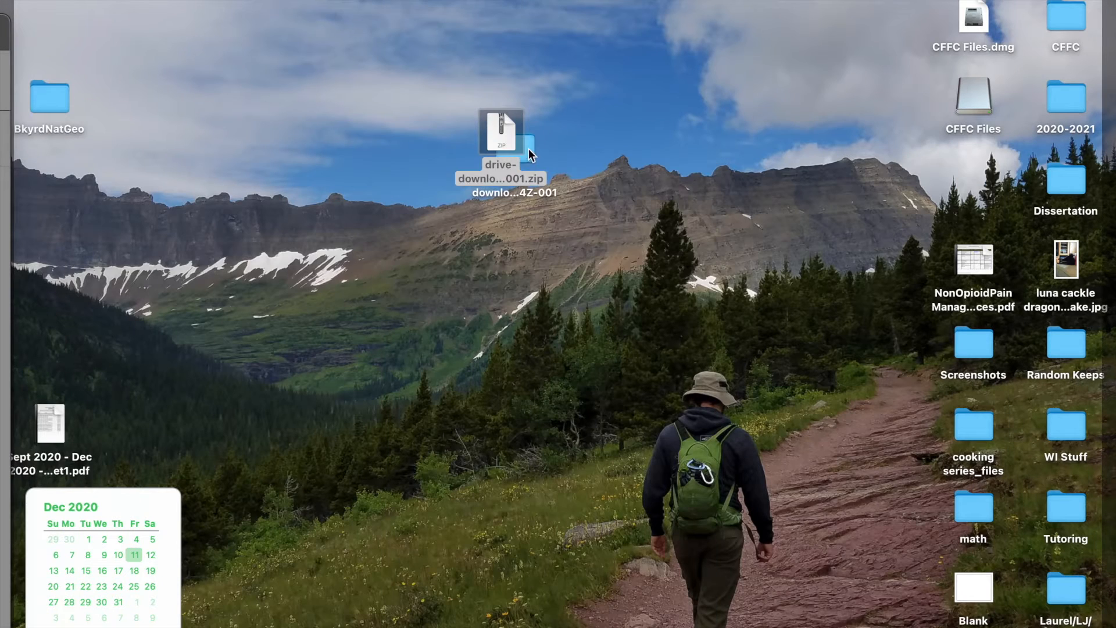
drag(531, 156, 594, 139)
click(625, 148)
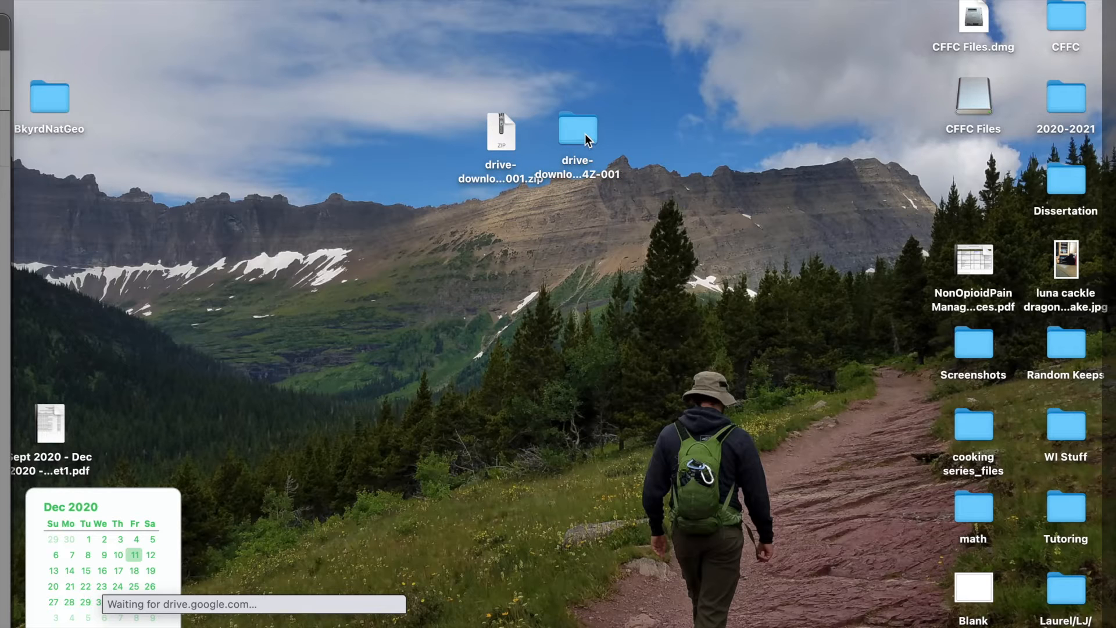
mouse_move(1, 626)
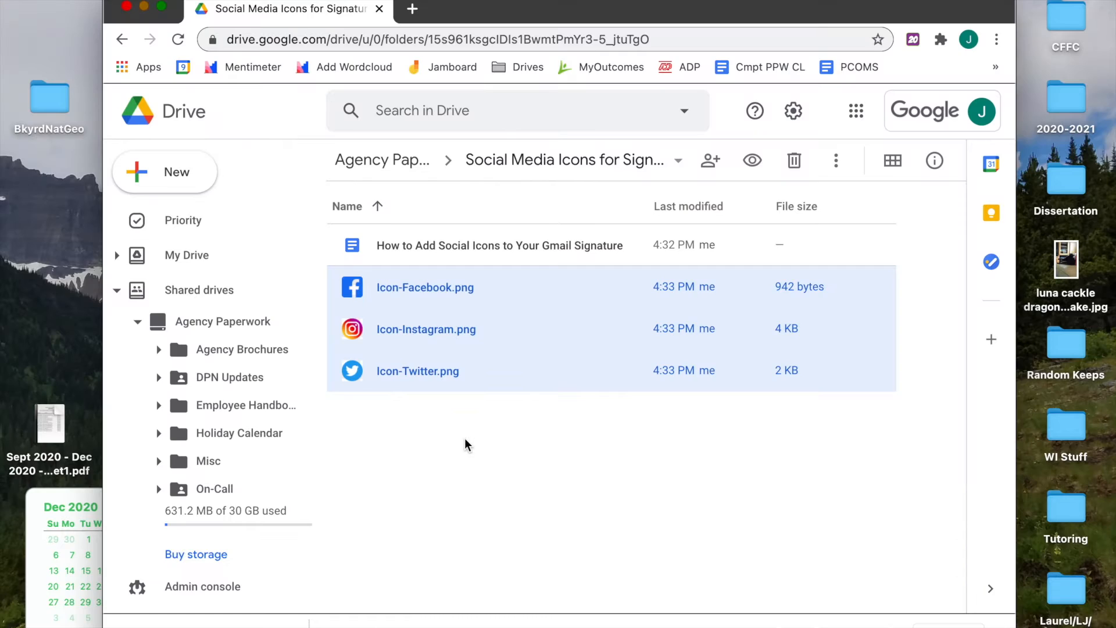
click(464, 428)
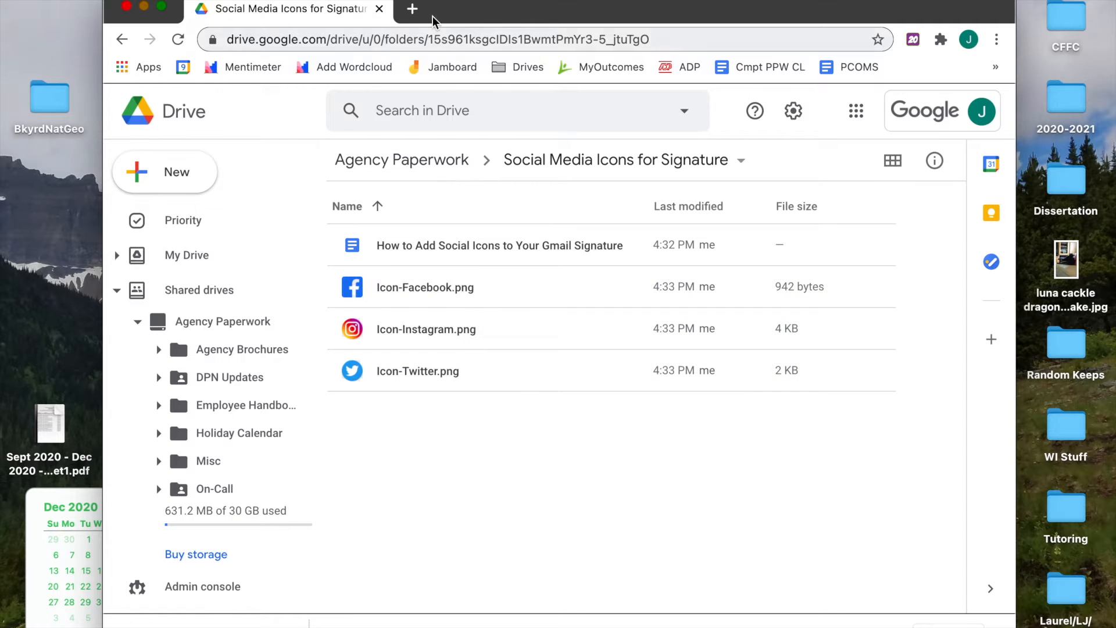
Open Gmail in a new tab, go to See all settings, and scroll to Signature
click(414, 9)
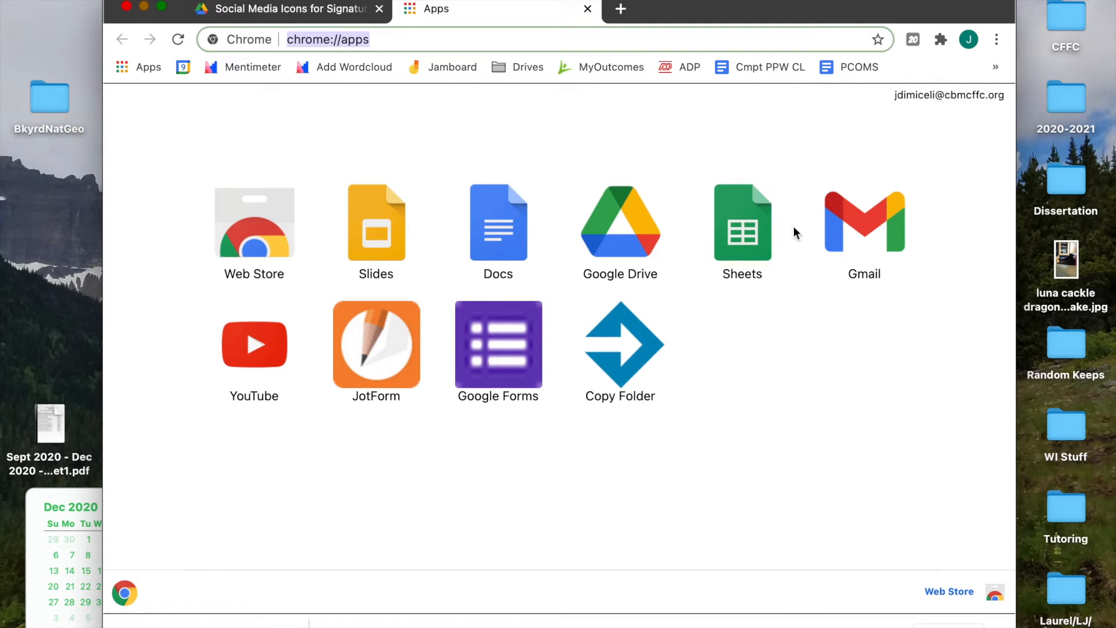
click(852, 251)
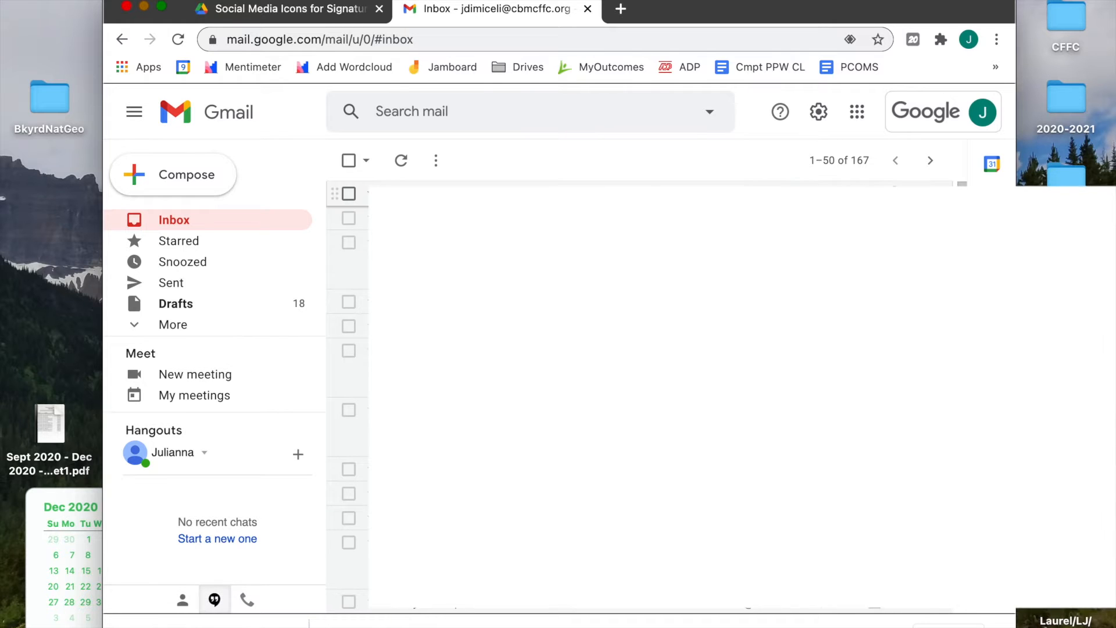
click(820, 116)
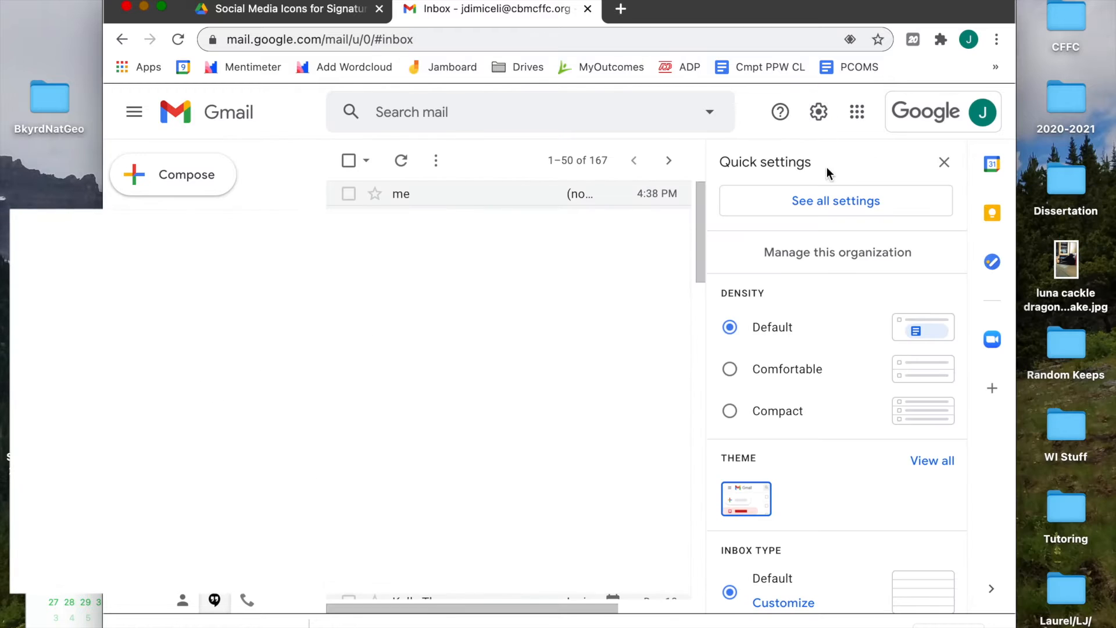
click(825, 207)
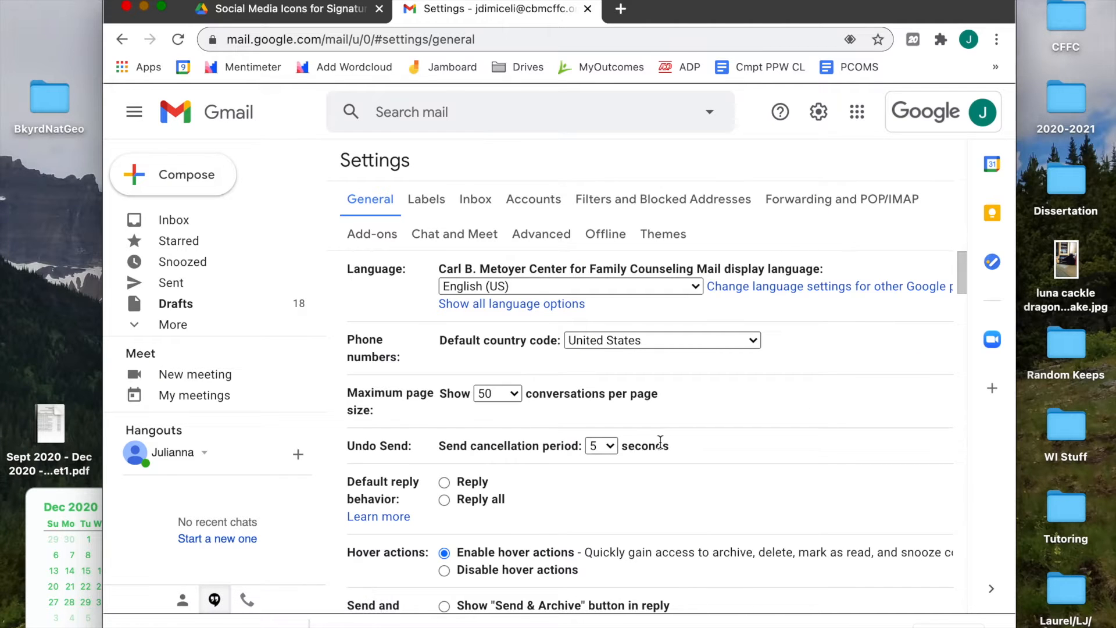
scroll(661, 443, down, 5)
scroll(661, 442, down, 15)
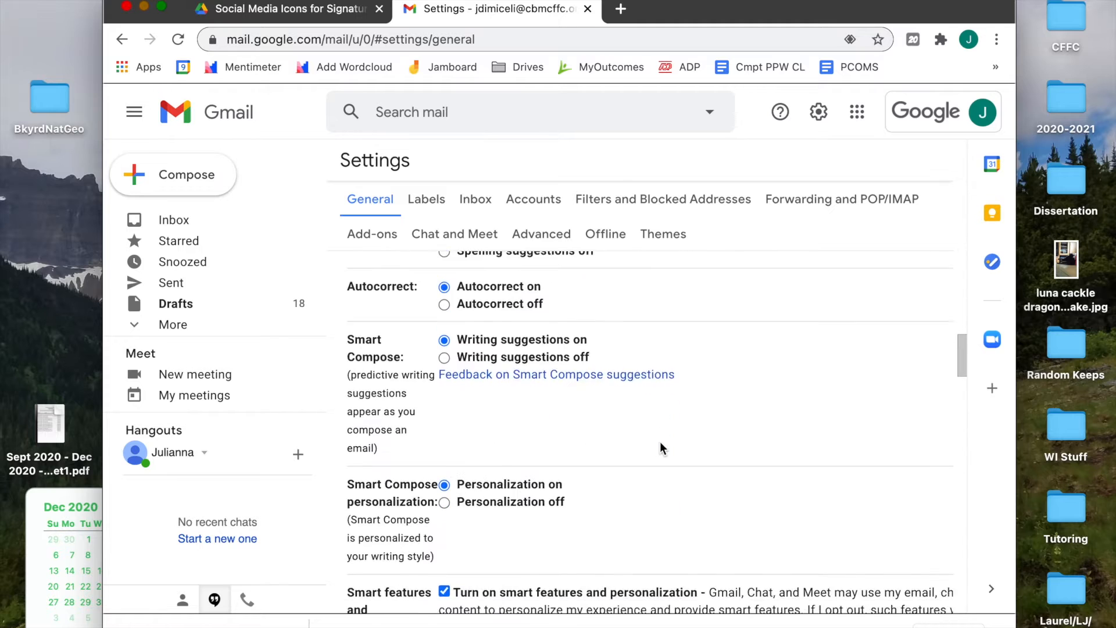
scroll(660, 445, down, 15)
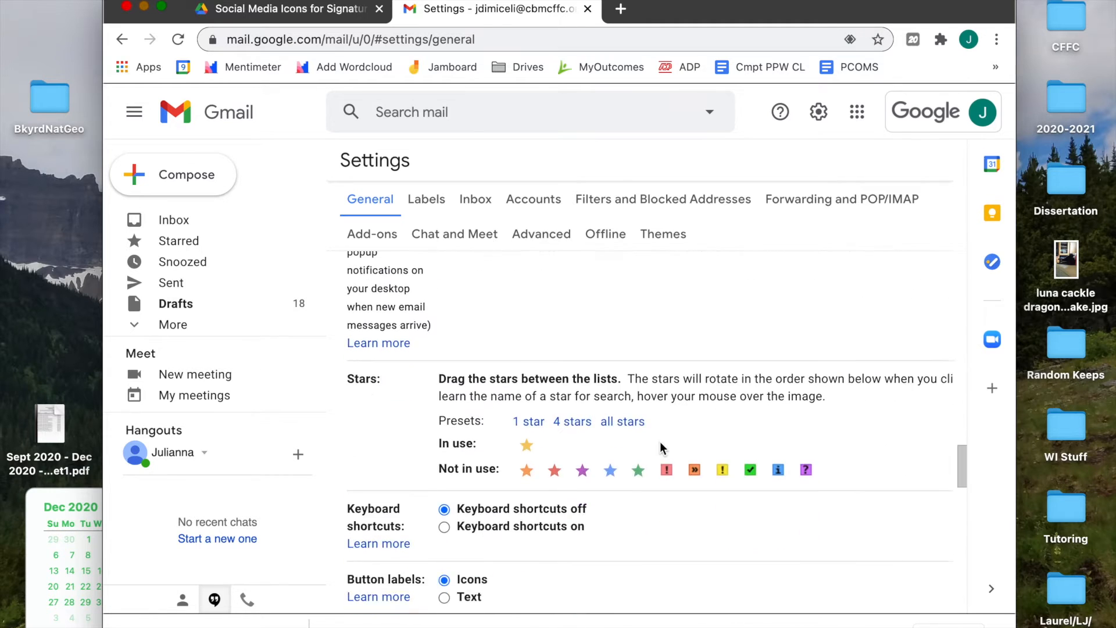
scroll(661, 445, down, 2)
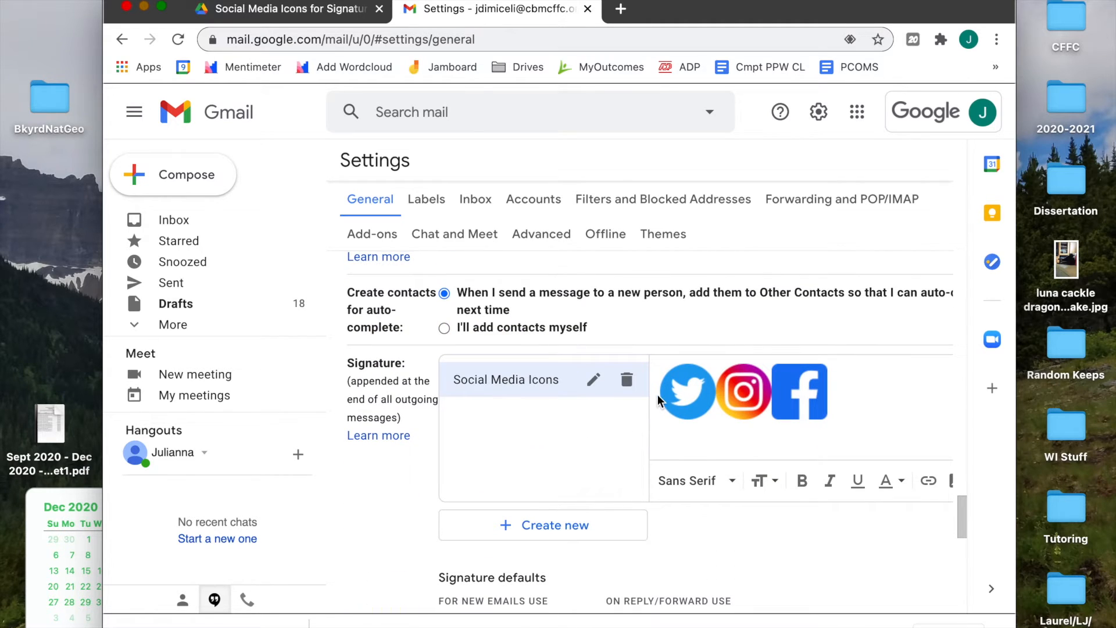
Create a new signature named 'CBMCFFC Social Media' and widen the browser window
click(546, 529)
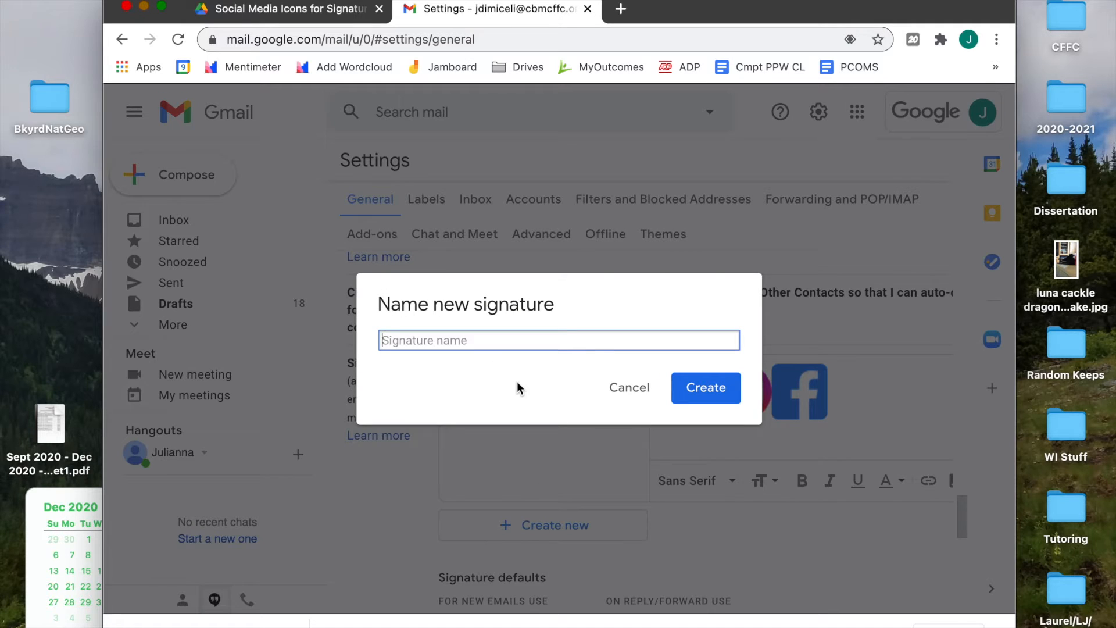
text(CBMCFFC Social Media)
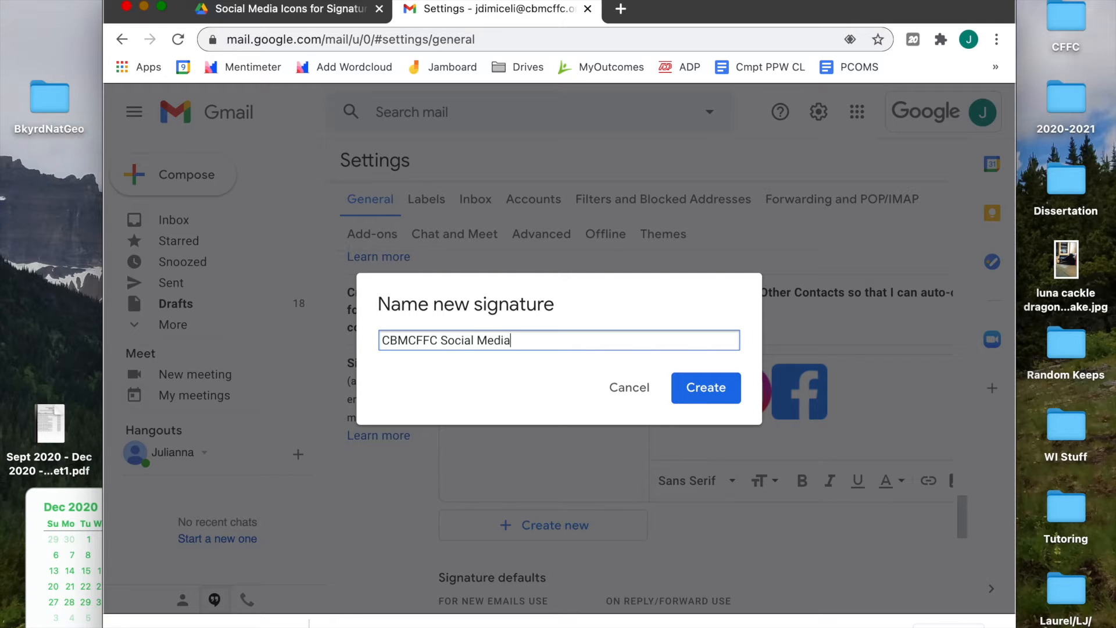
click(704, 389)
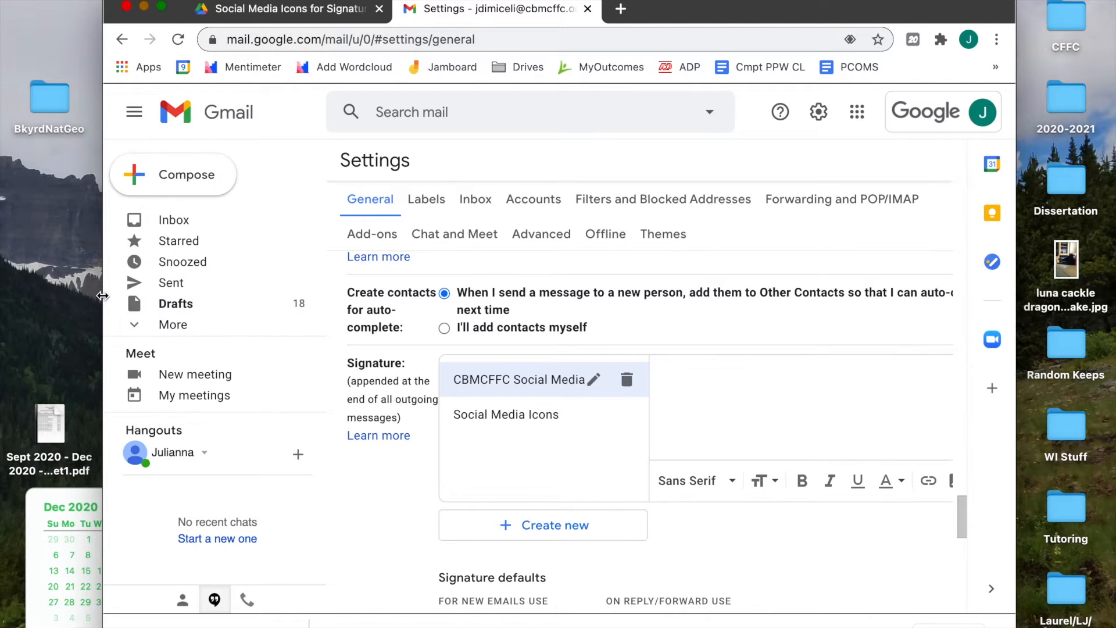
drag(68, 284, 0, 285)
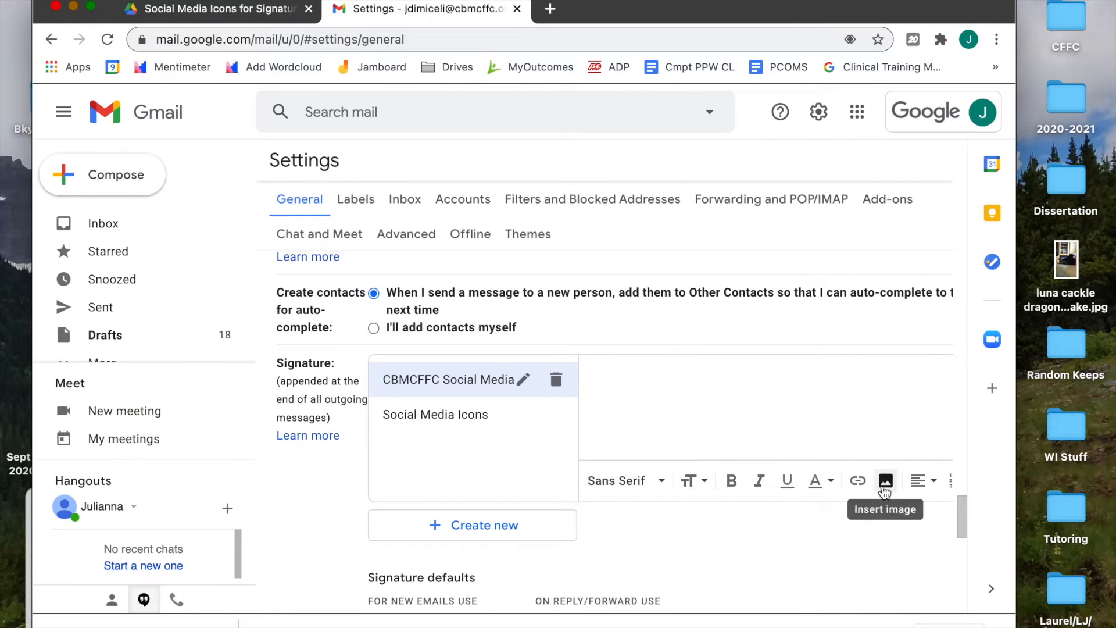
Try inserting Icon-Facebook.png from Drive, dismiss the permissions error, and switch to Upload instead
click(884, 487)
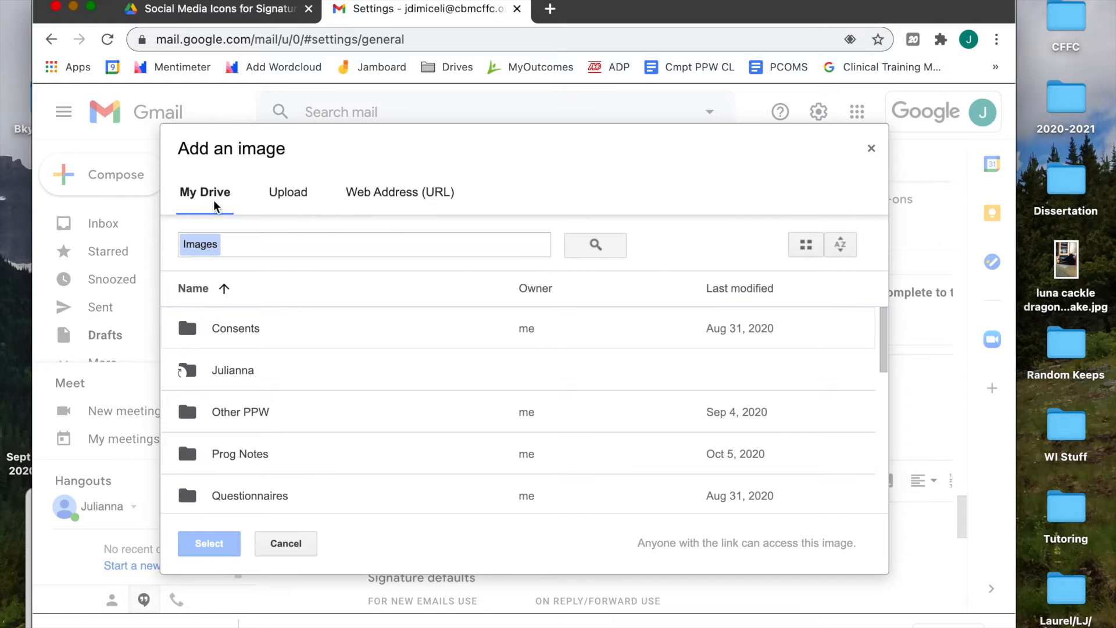
scroll(290, 420, down, 2)
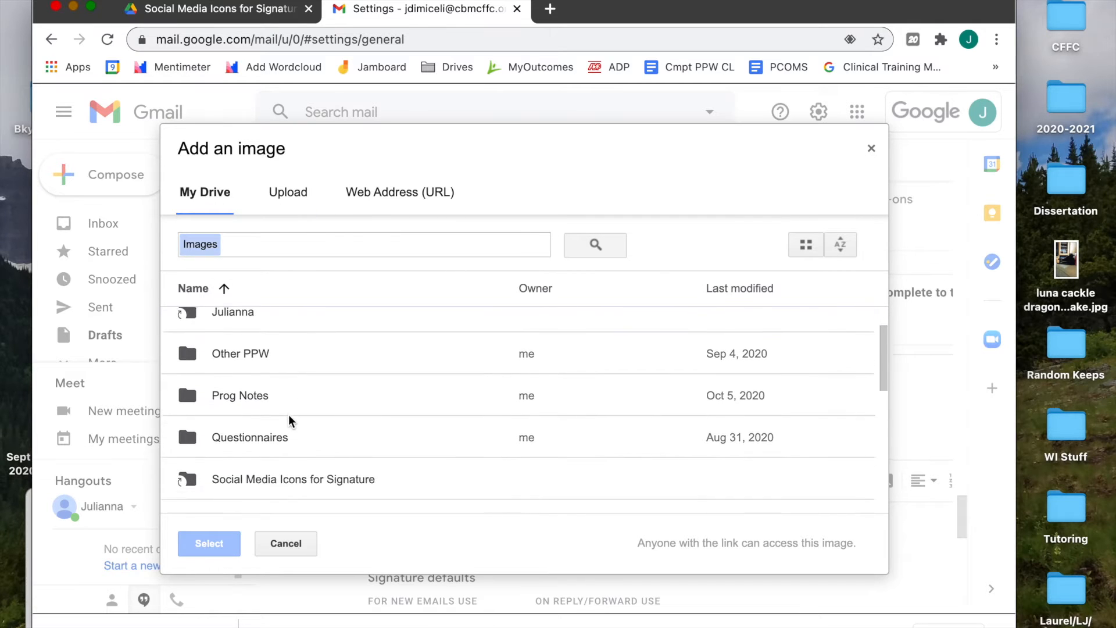
scroll(291, 419, down, 2)
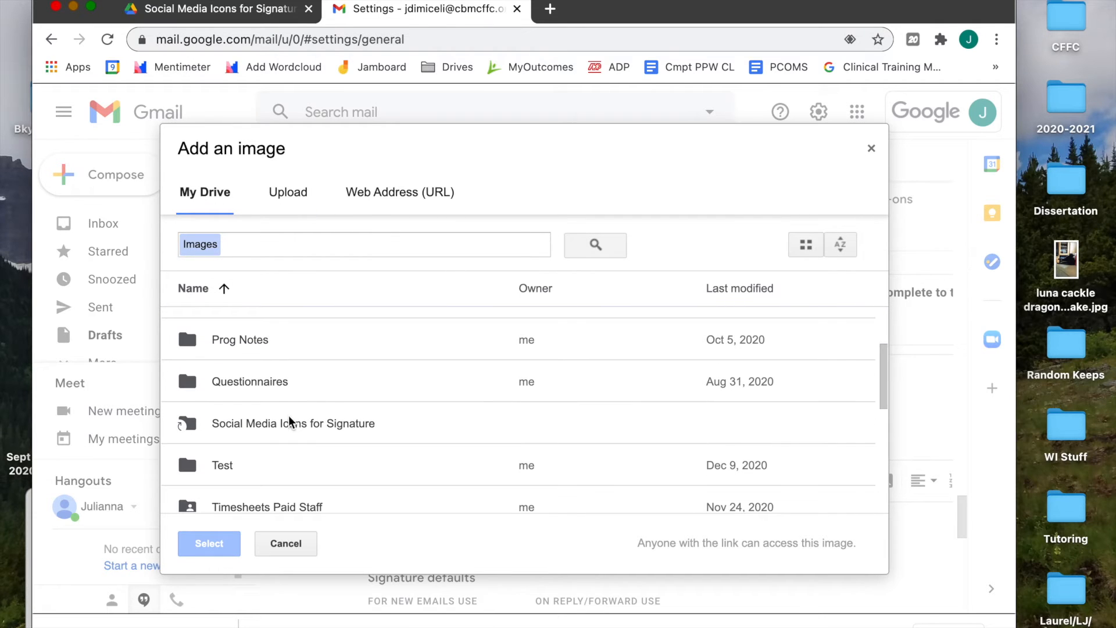
double_click(233, 430)
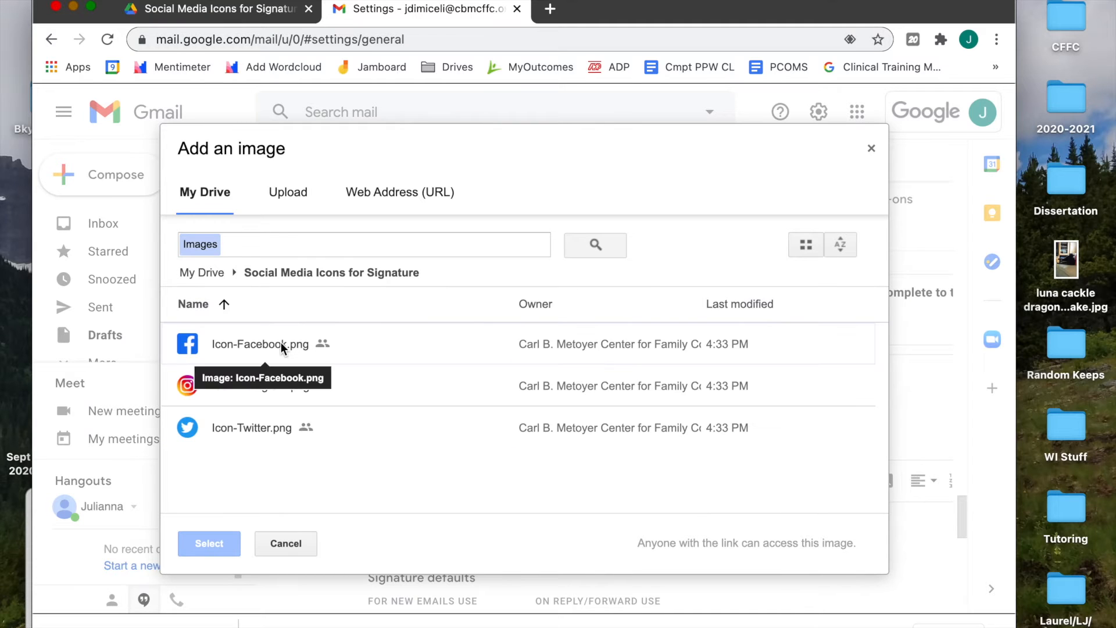
click(280, 342)
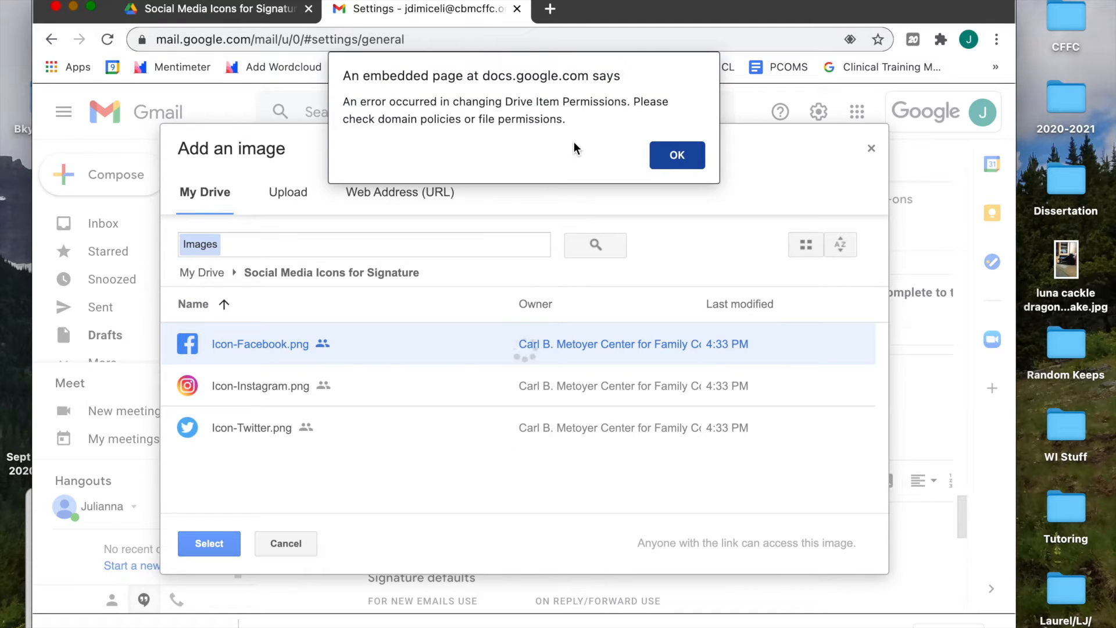
click(664, 154)
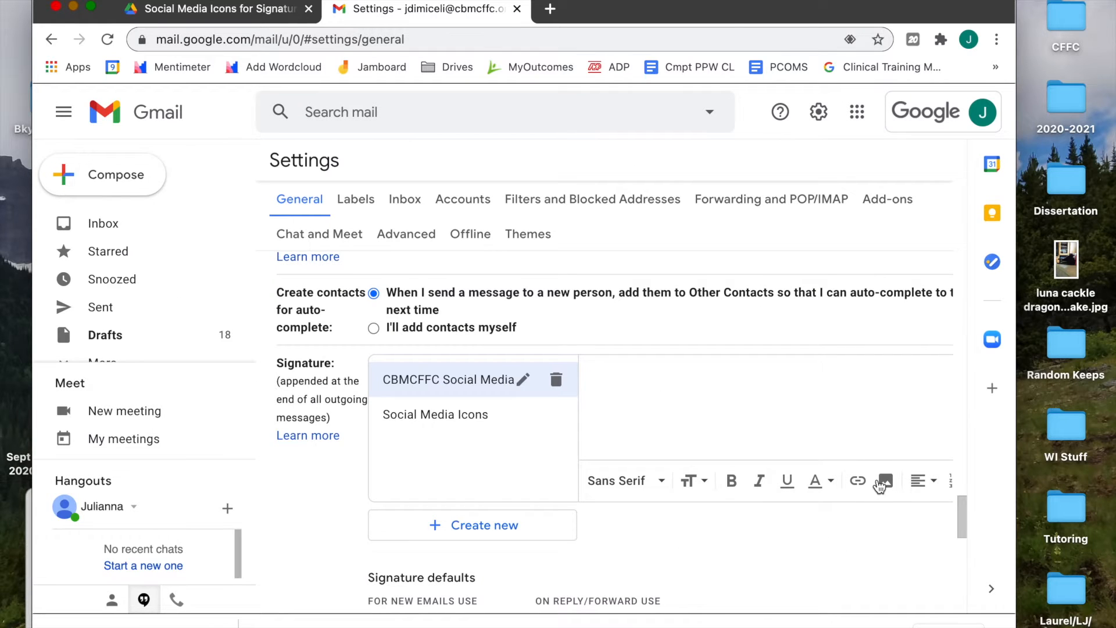
click(885, 482)
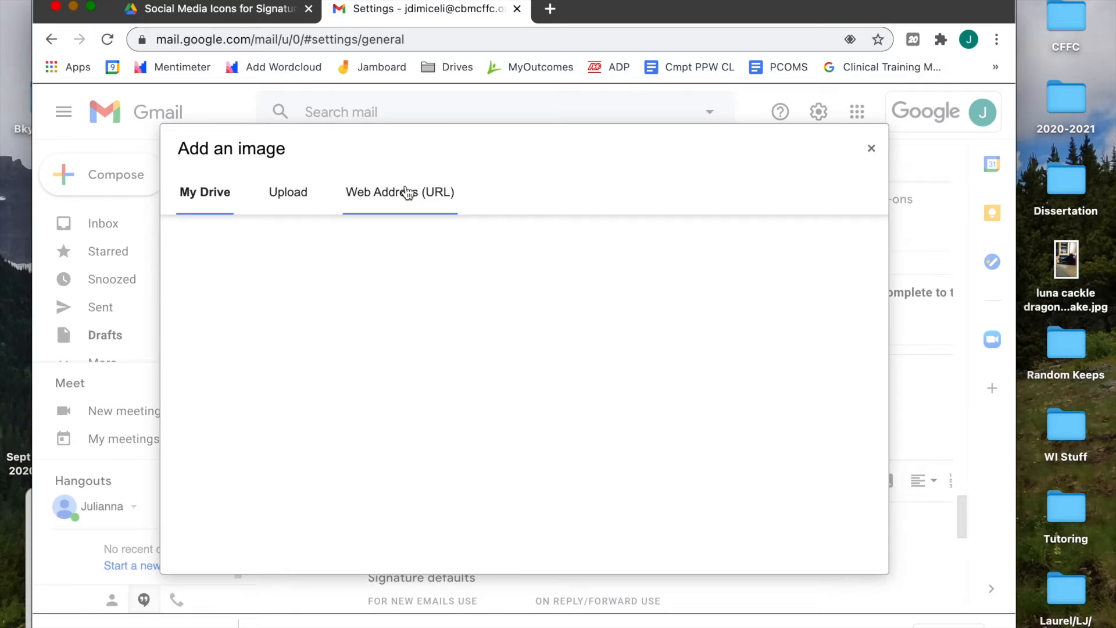
click(302, 194)
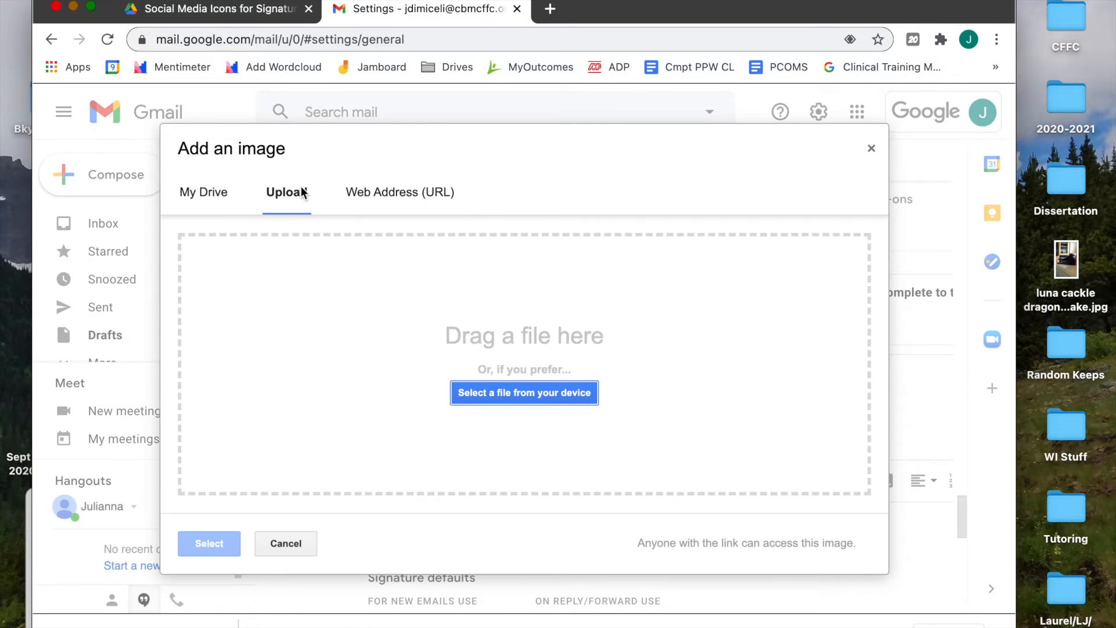
Drag Icon-Facebook.png from the desktop drive-download folder into Gmail's upload area
mouse_move(0, 627)
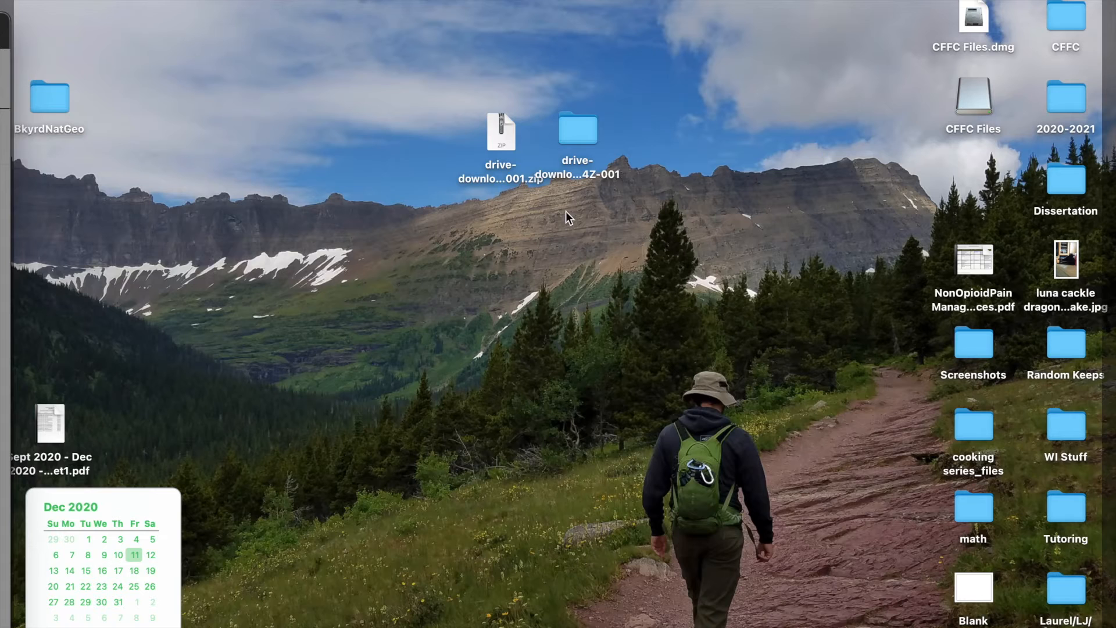
click(589, 129)
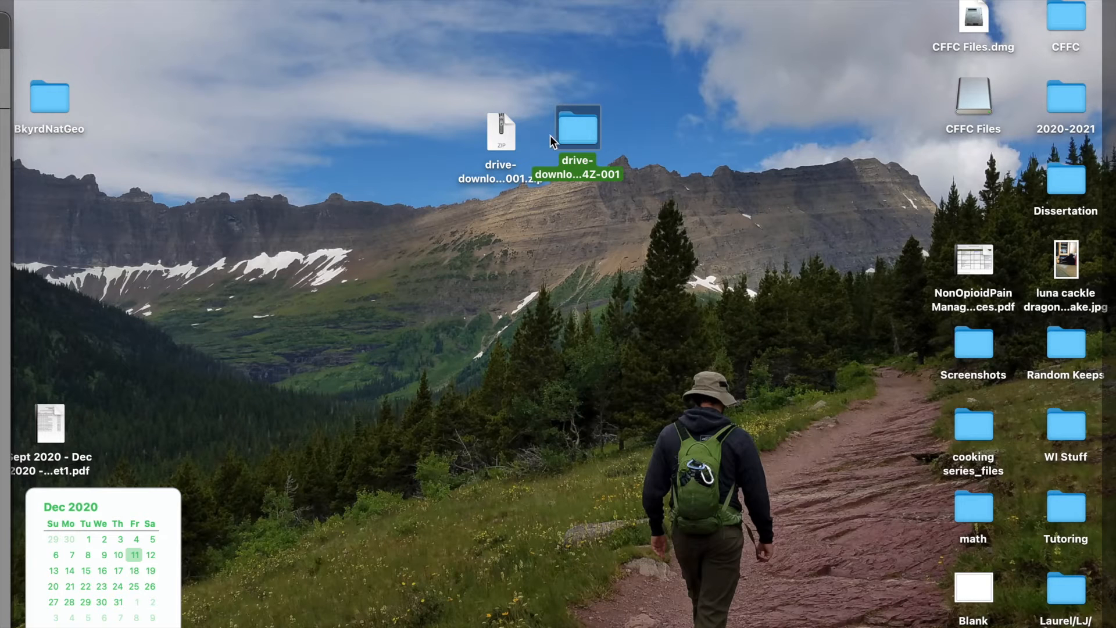
double_click(571, 138)
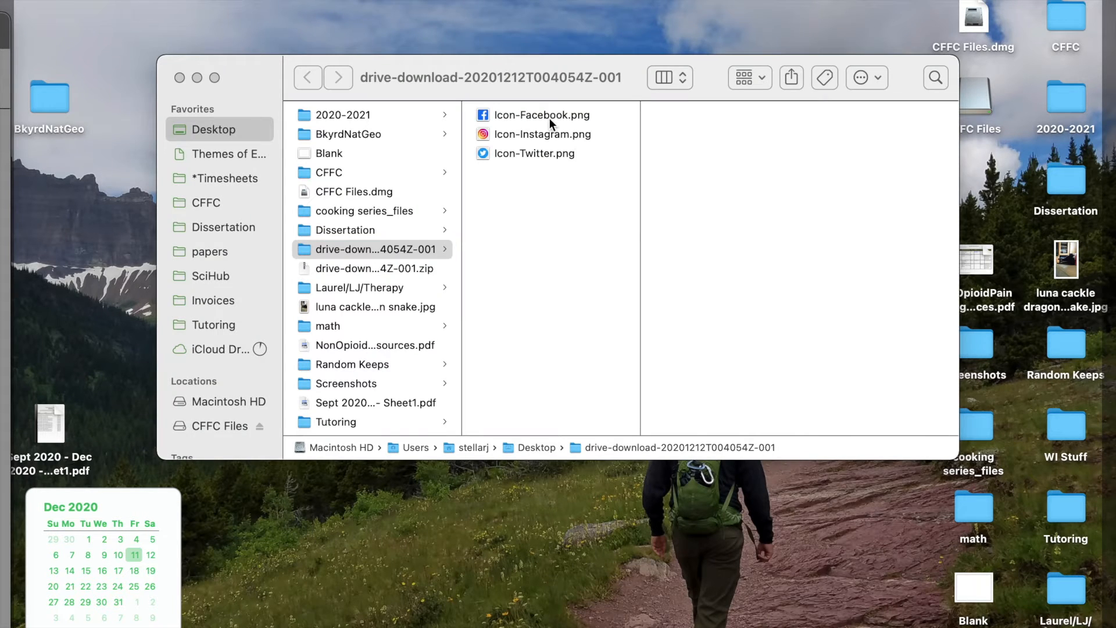
click(549, 118)
drag(550, 118, 521, 489)
key(ctrl+Up)
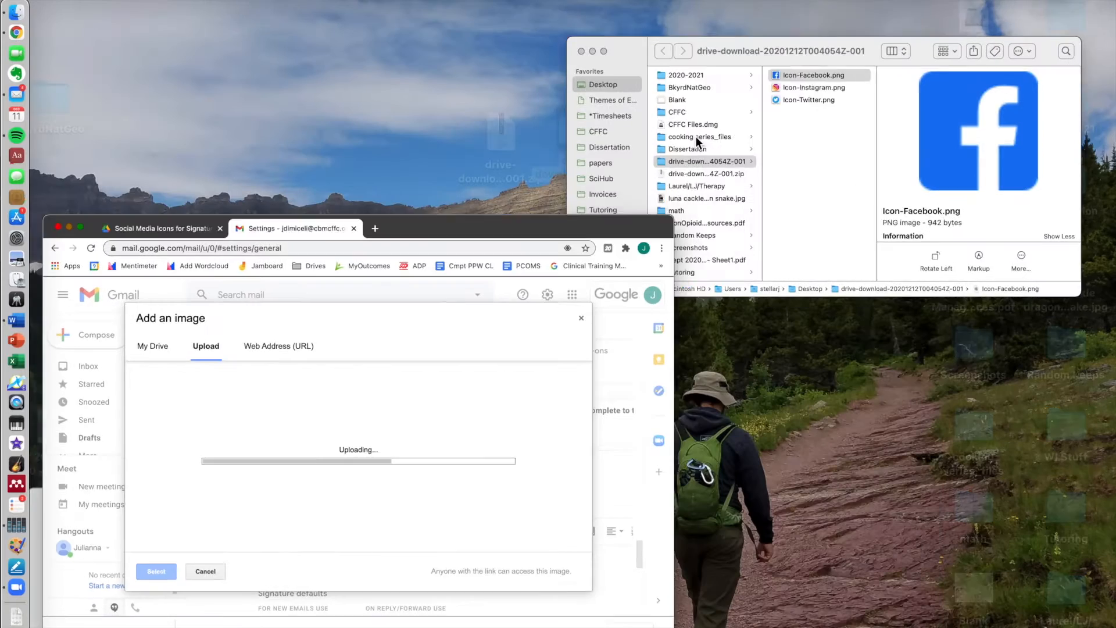
click(735, 131)
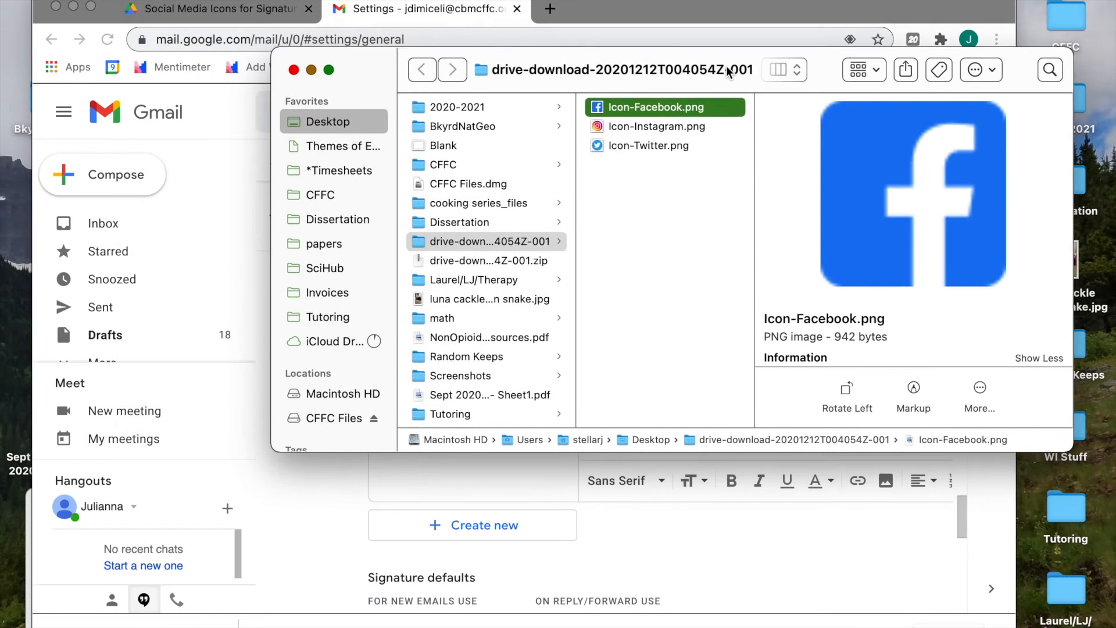
click(641, 579)
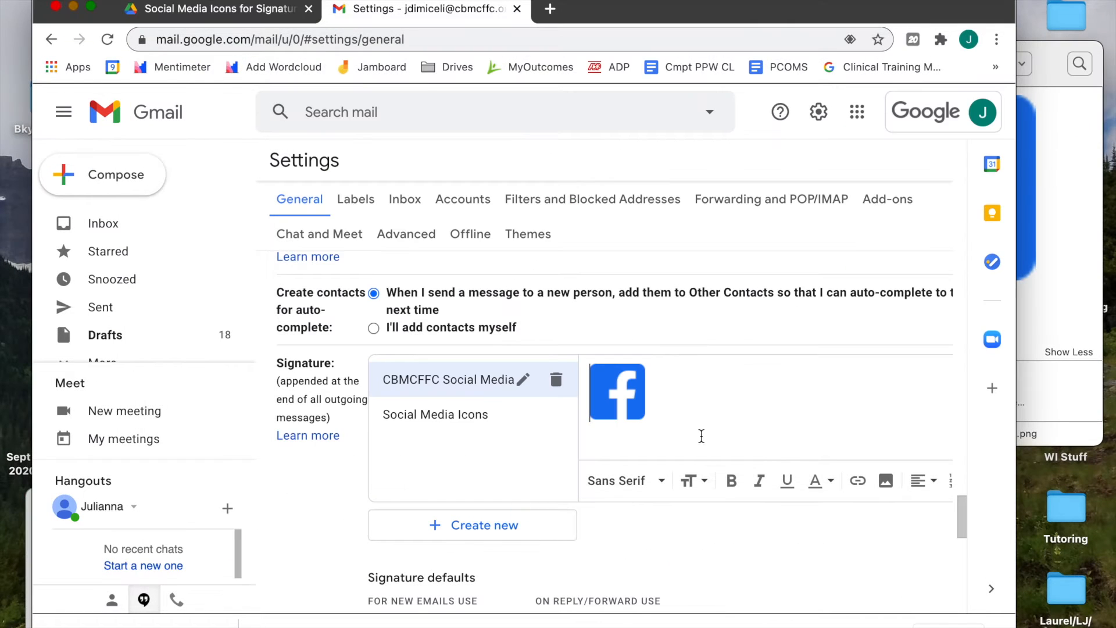
Upload Icon-Instagram.png into the signature by dragging it from Finder
click(885, 481)
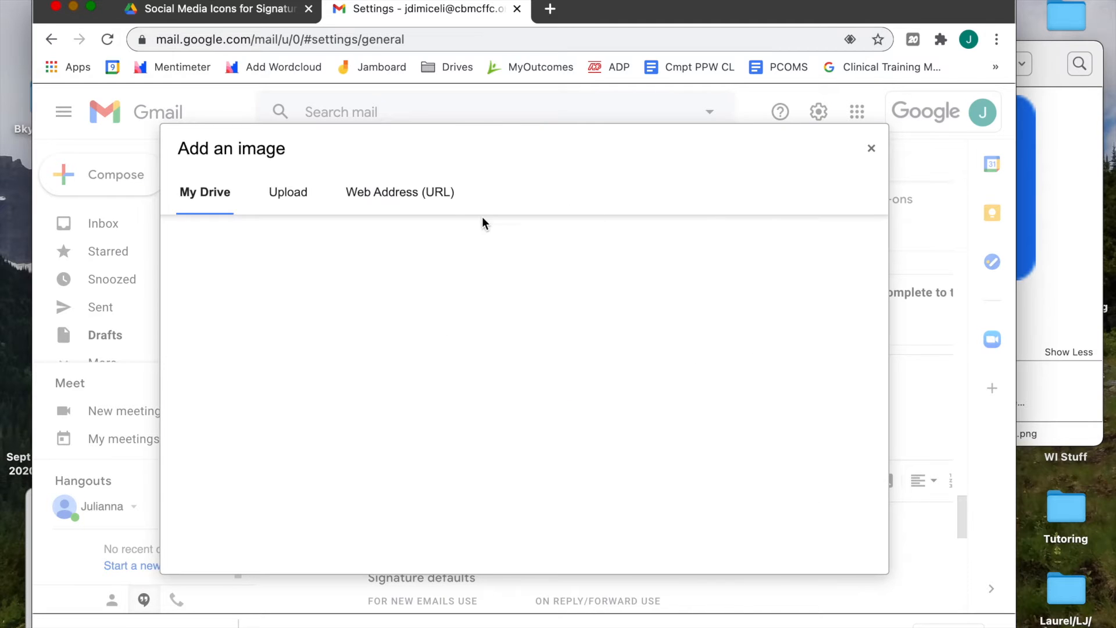
click(289, 198)
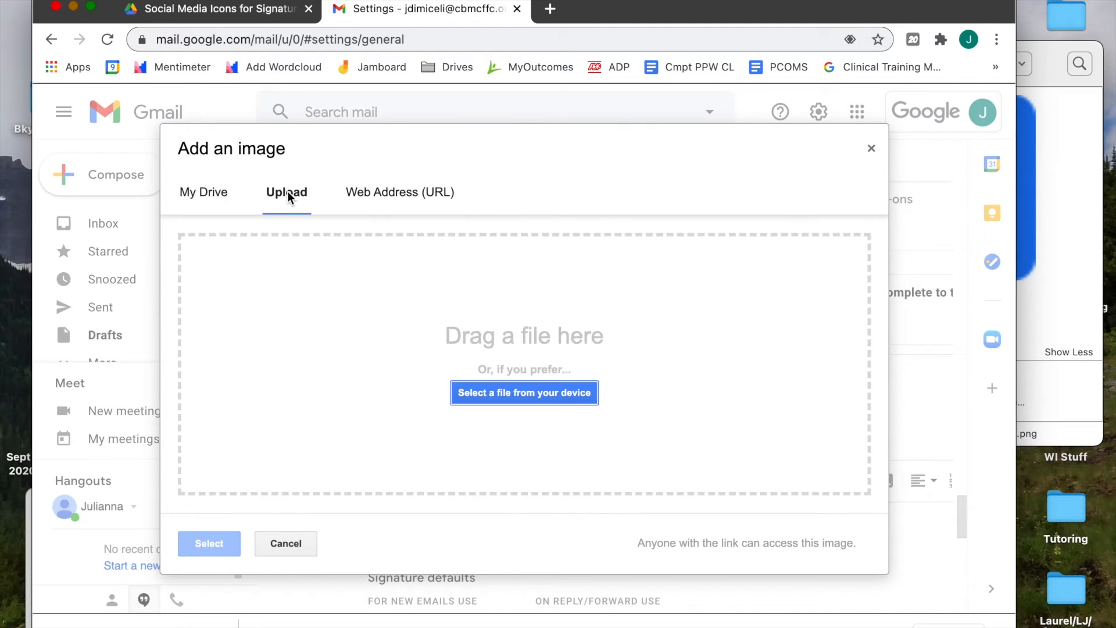
click(1062, 293)
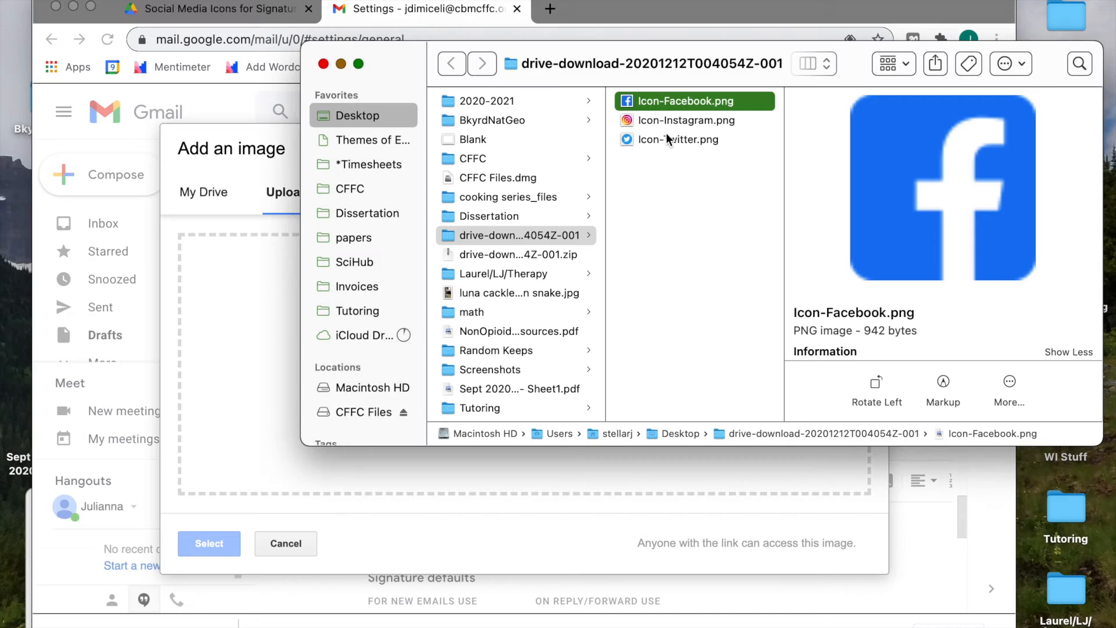
drag(669, 120, 233, 345)
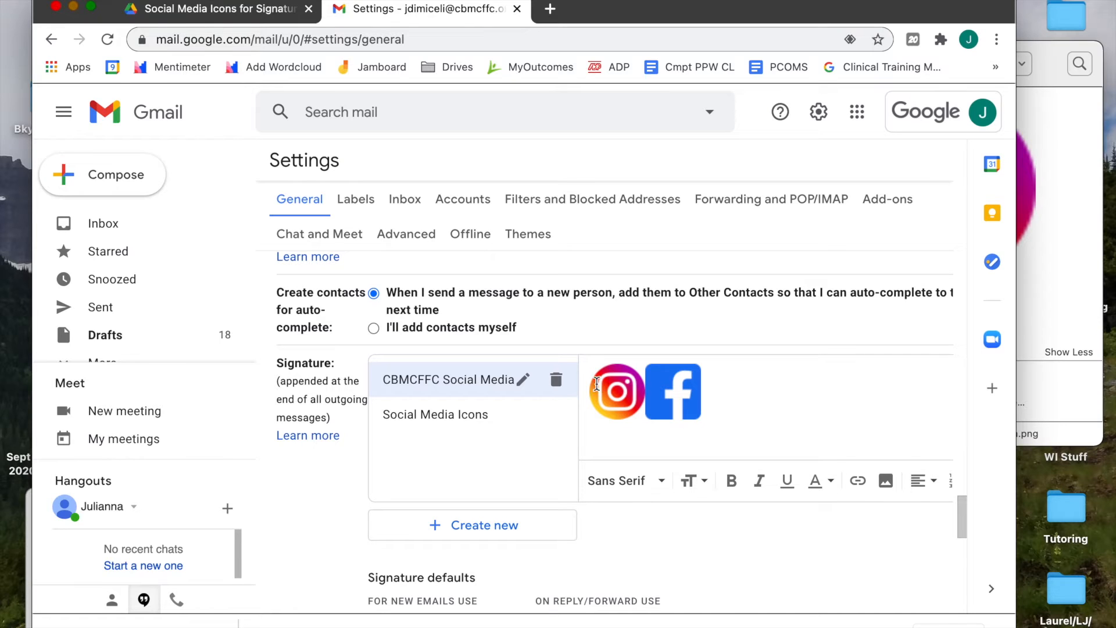
Check both icons' size options, place the caret at the signature start, and reopen Insert image
click(591, 389)
click(852, 439)
click(673, 397)
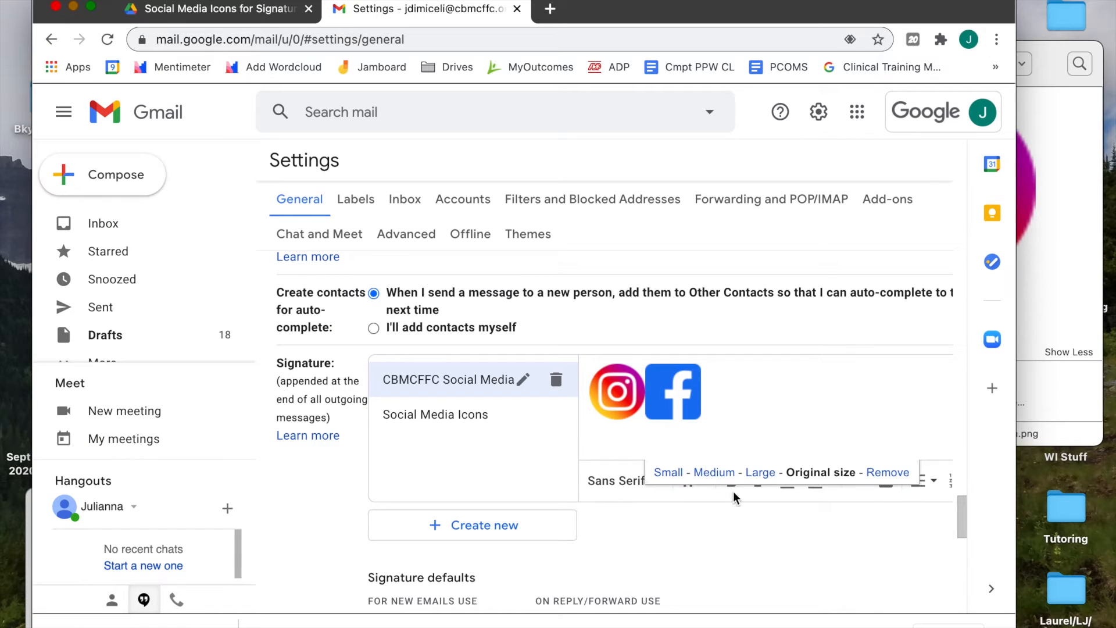
click(631, 406)
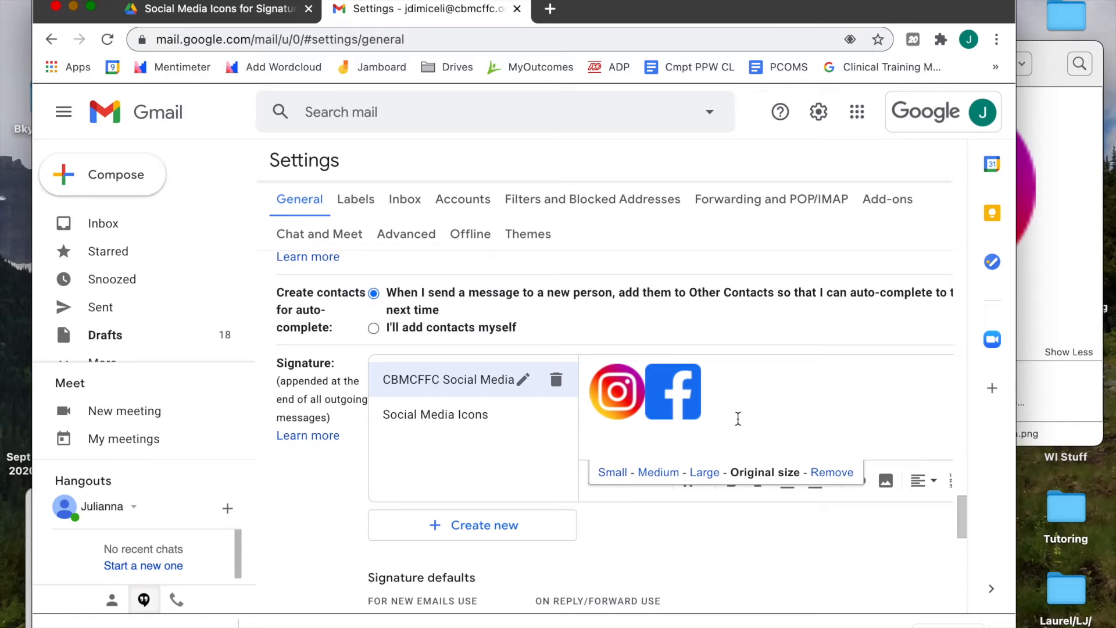
key(Right)
key(Right)
key(Left)
key(Left)
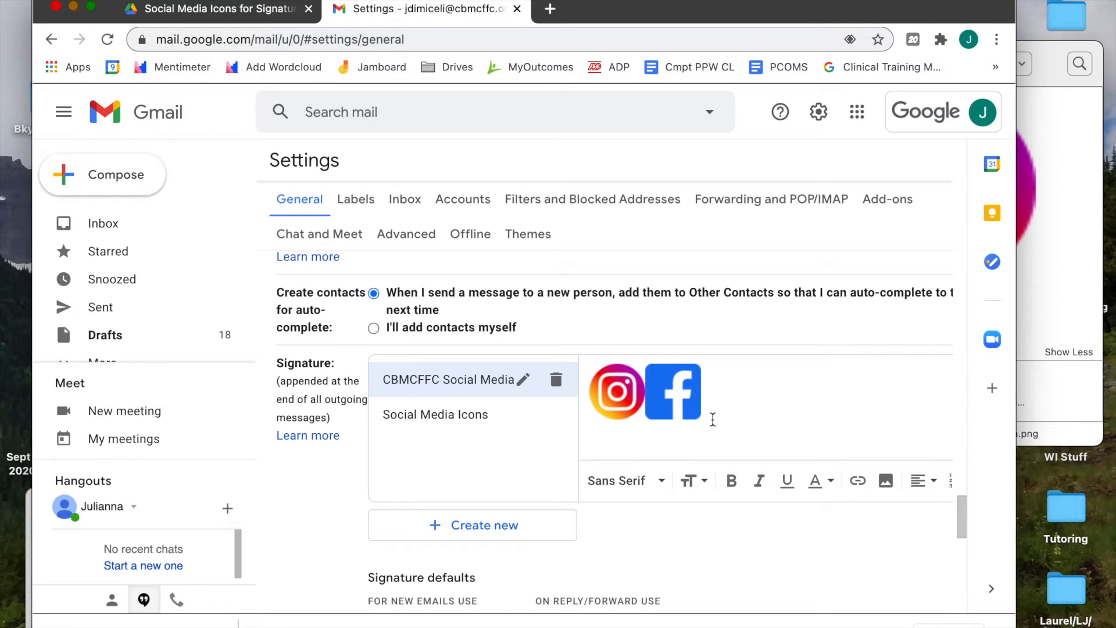
click(886, 481)
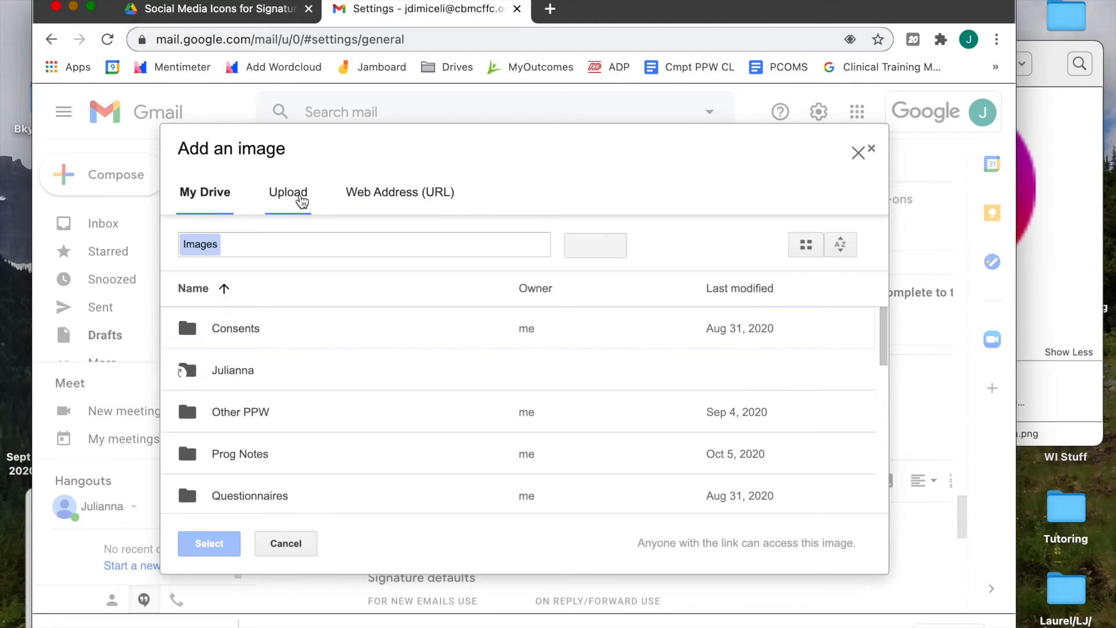
Upload Icon-Twitter.png from Finder so it sits ahead of the Instagram and Facebook icons
click(295, 195)
click(1038, 299)
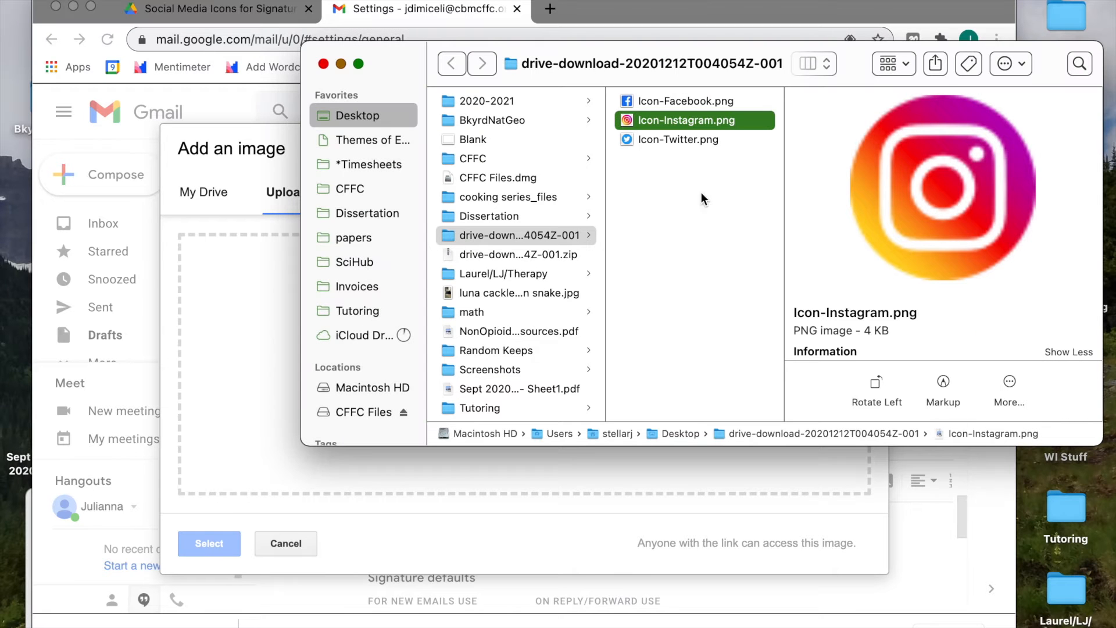
drag(645, 141, 235, 298)
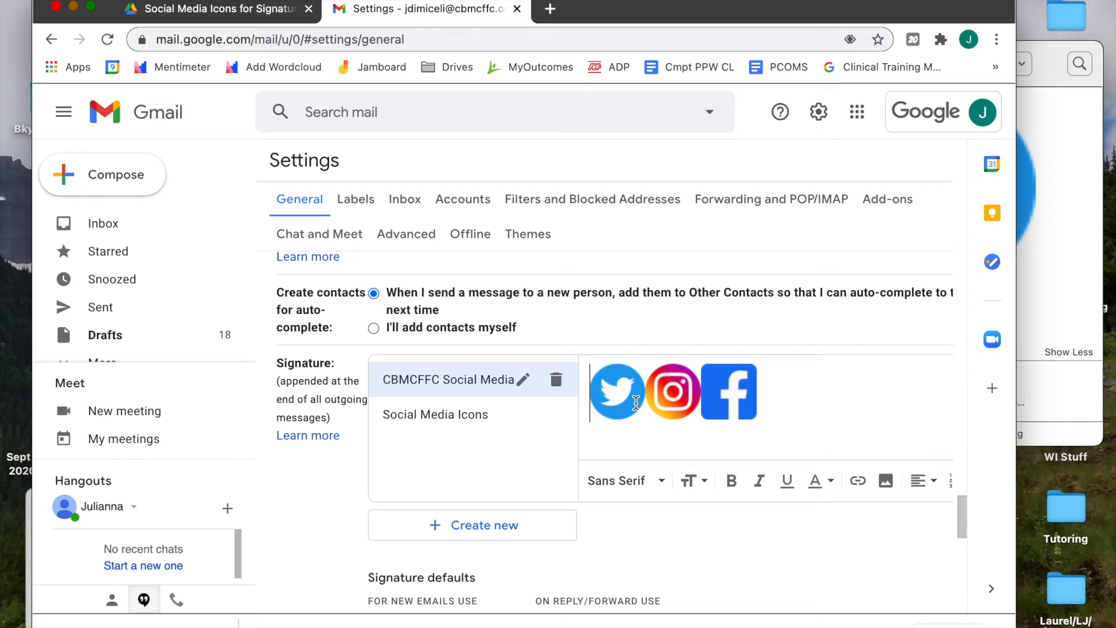
Open the 'How to Add Social Icons to Your Gmail Signature' doc from the Social Media Icons for Signature folder
click(216, 12)
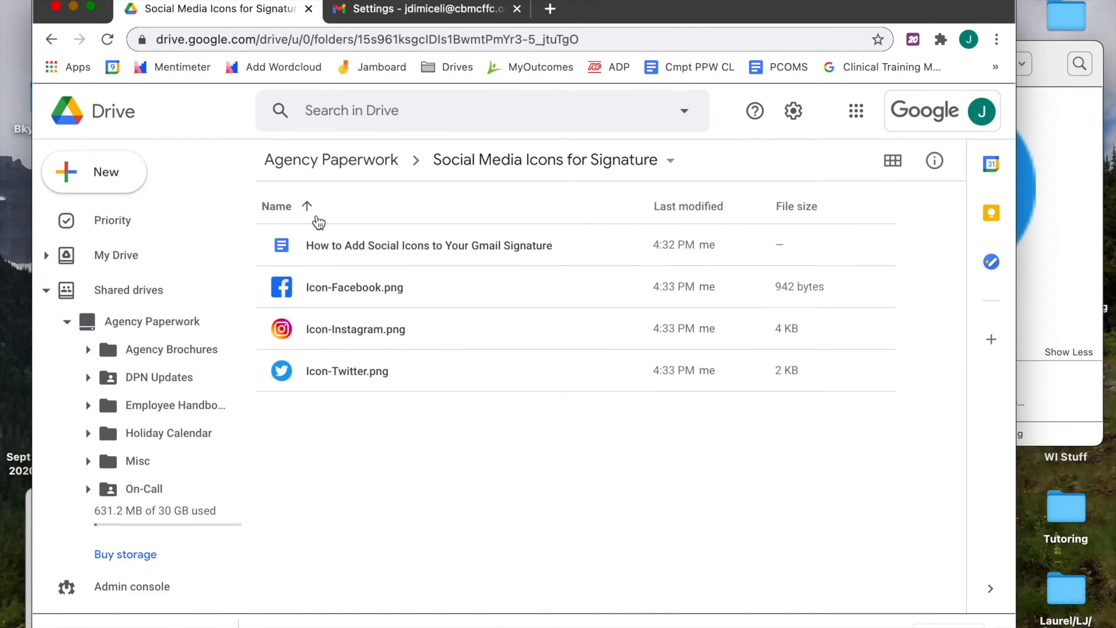
double_click(326, 246)
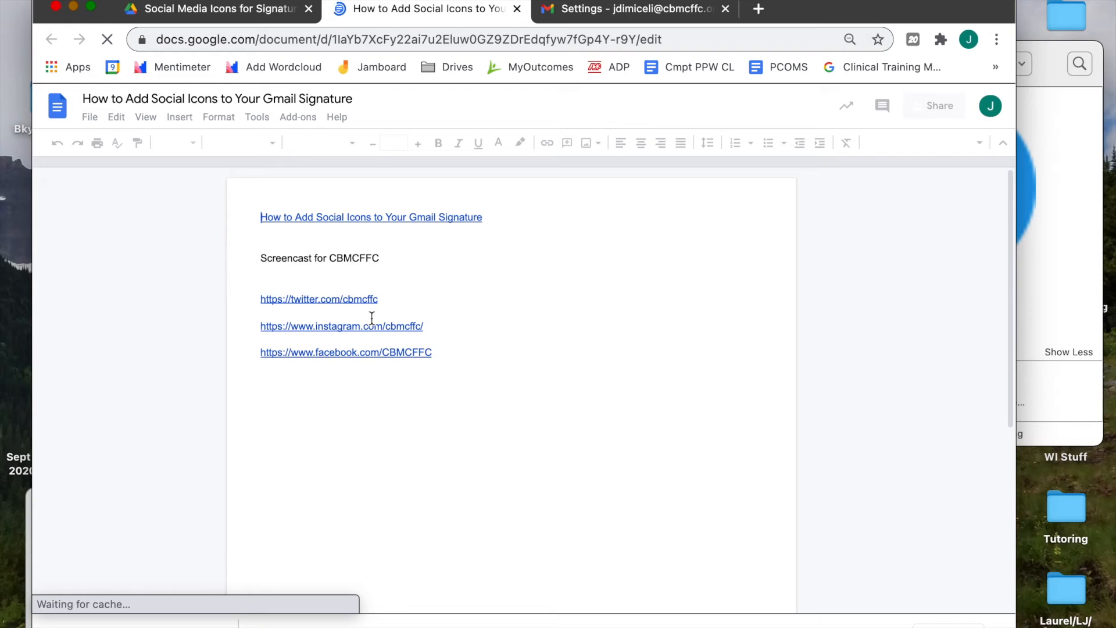
click(396, 298)
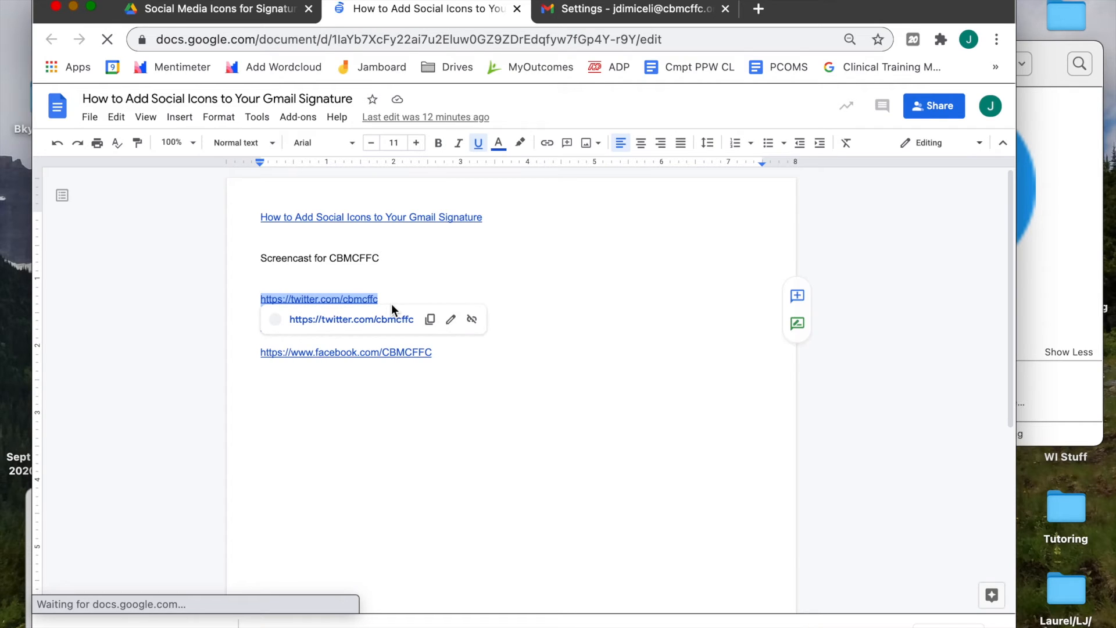
click(428, 321)
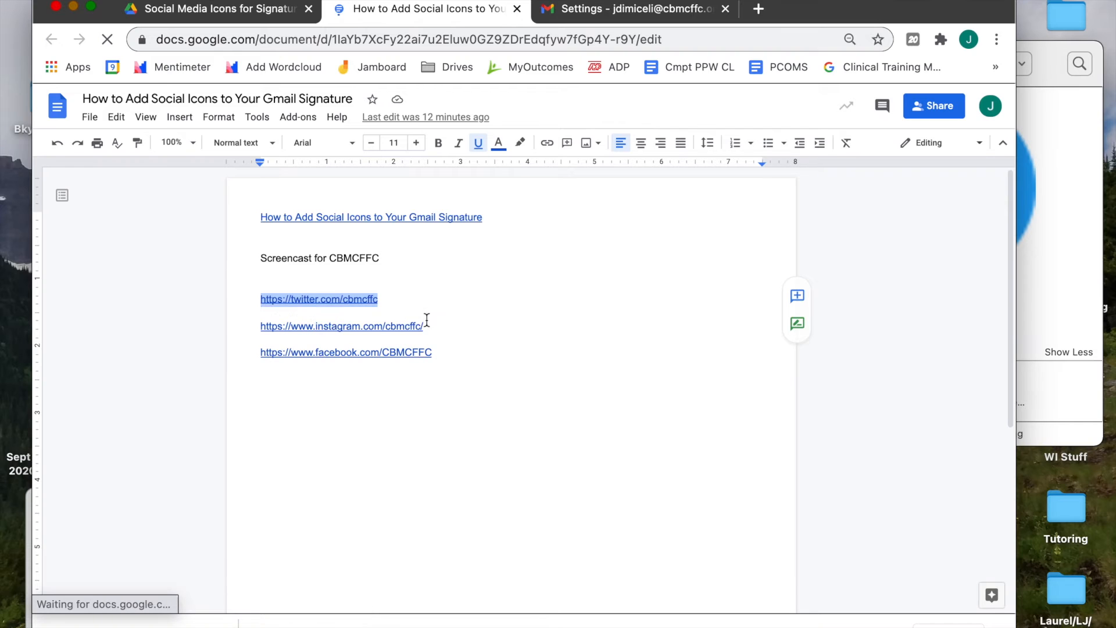
click(627, 12)
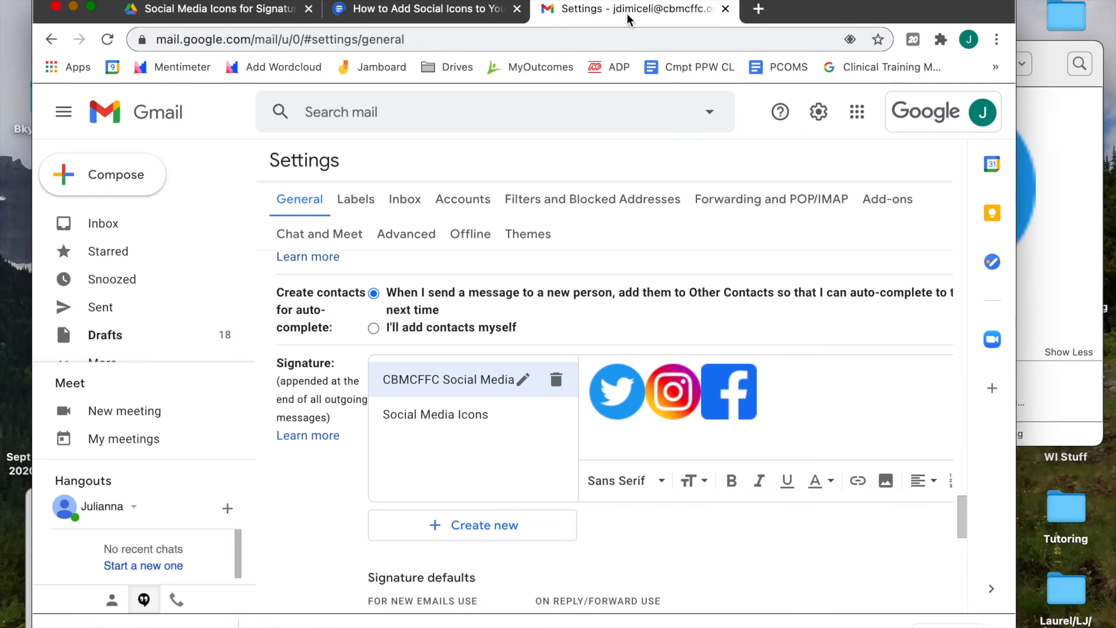
click(602, 389)
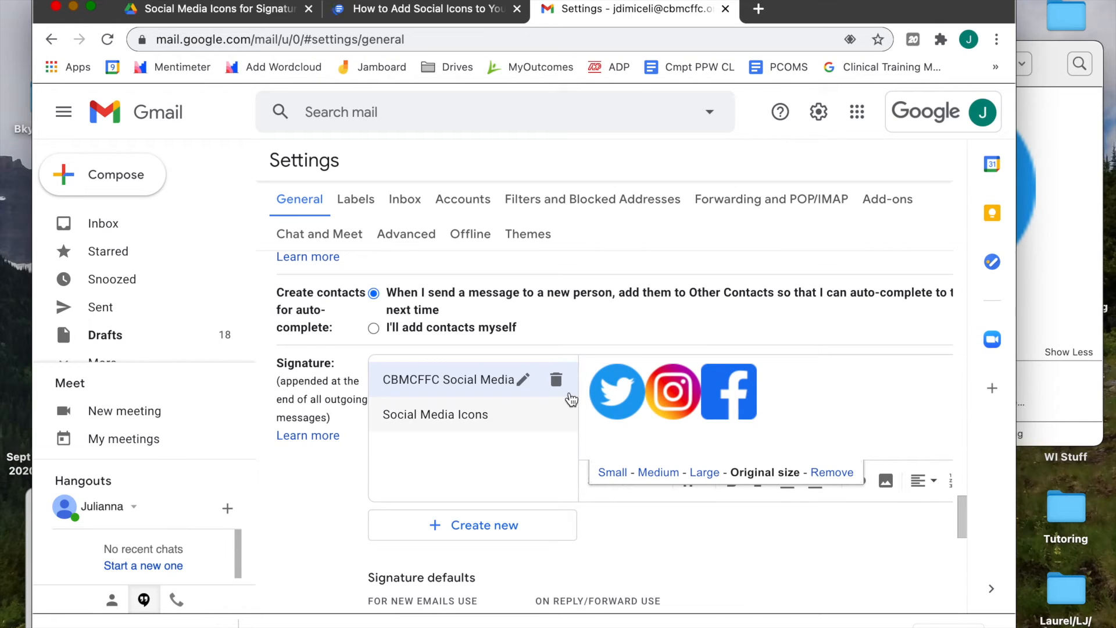
click(587, 389)
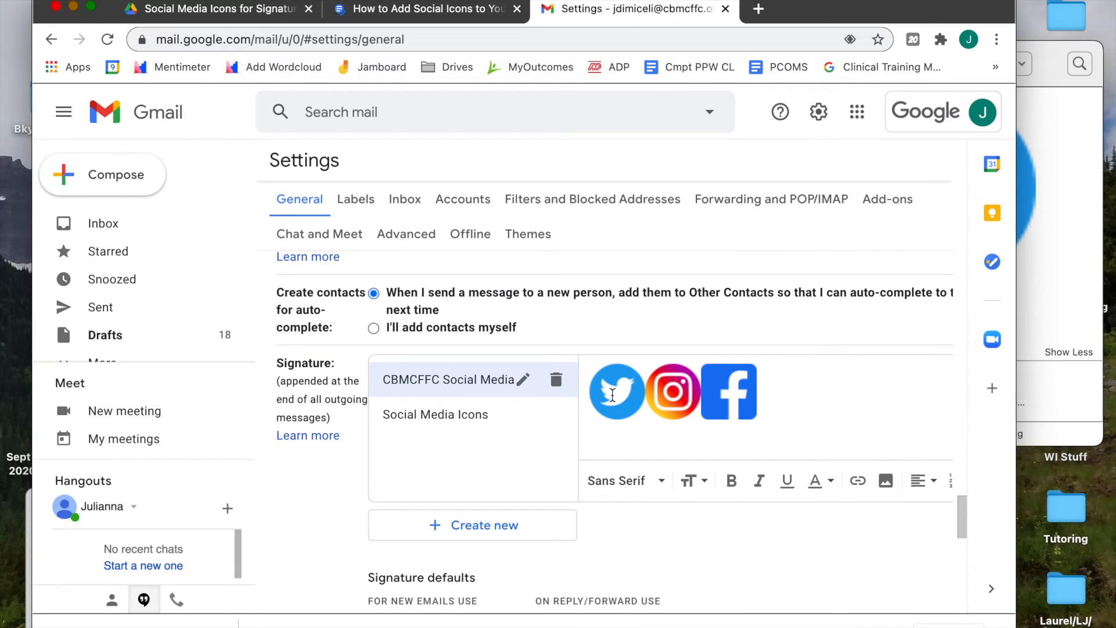
mouse_move(612, 395)
mouse_down()
mouse_move(643, 397)
mouse_move(594, 386)
mouse_move(616, 396)
mouse_up()
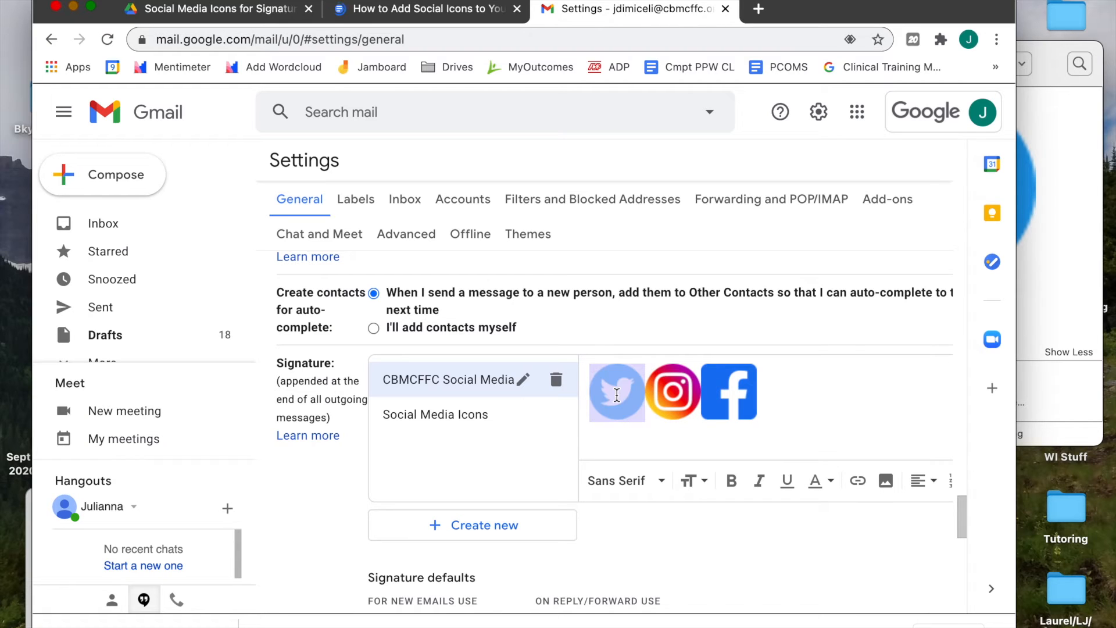
click(858, 482)
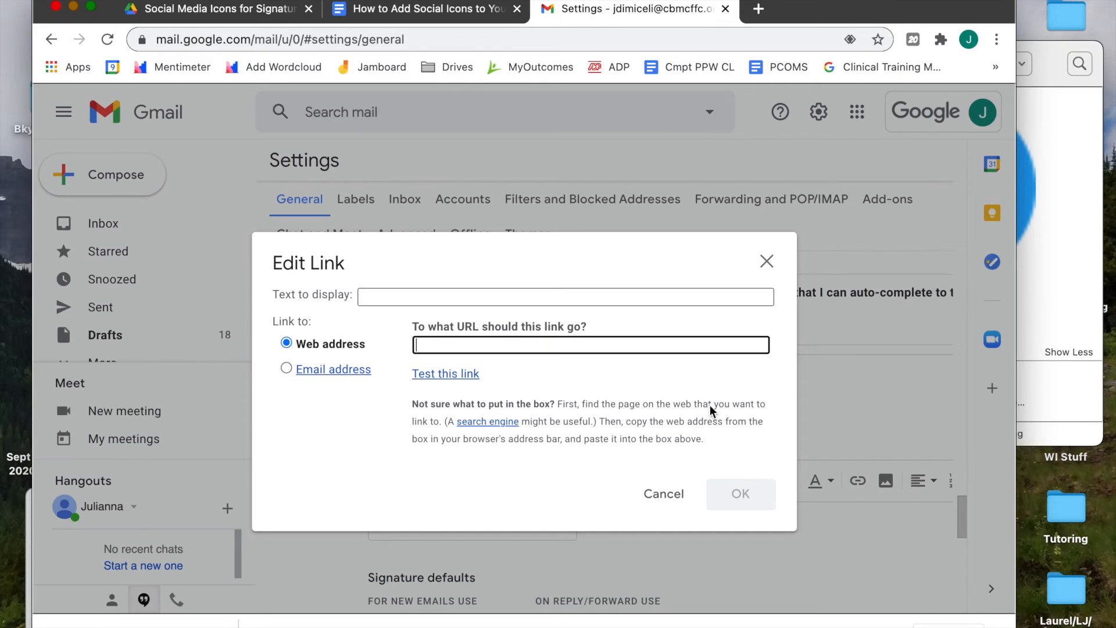
key(super+v)
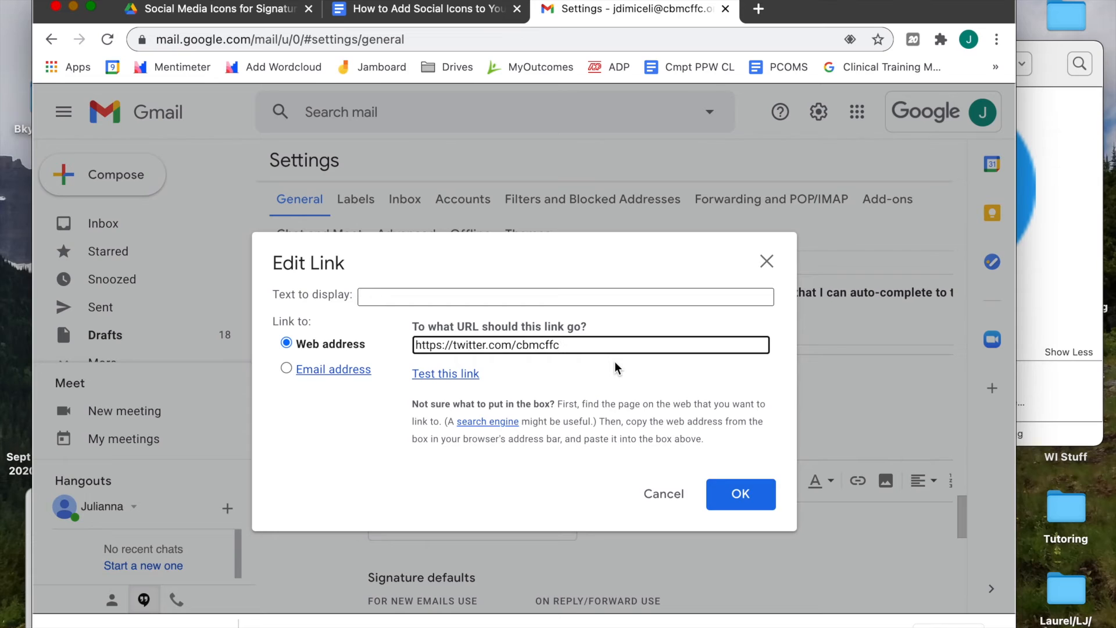
click(740, 505)
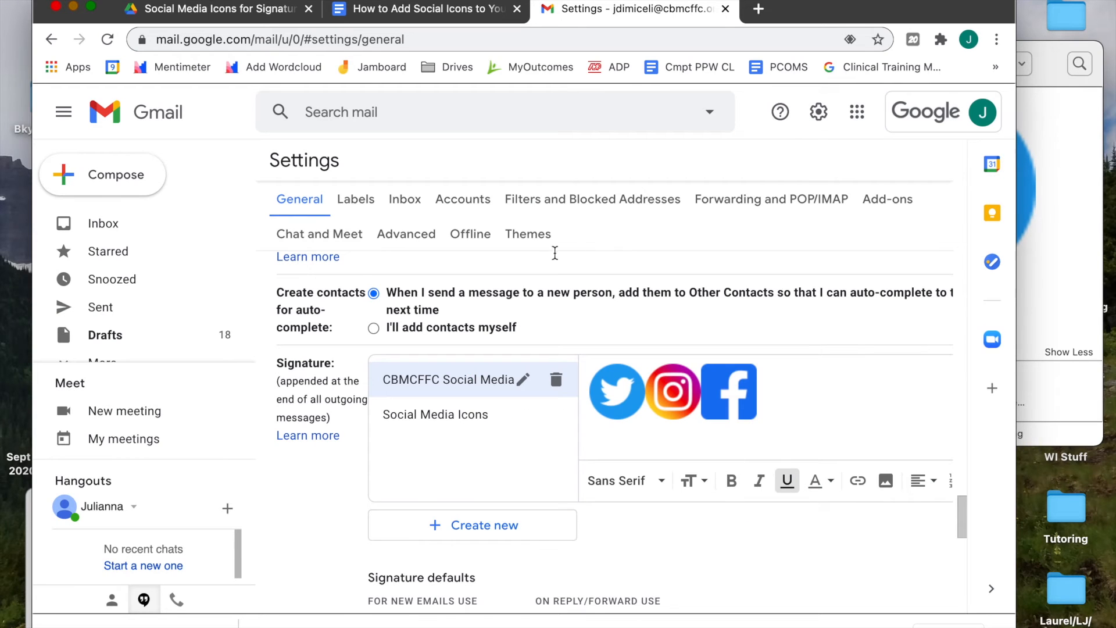
click(395, 17)
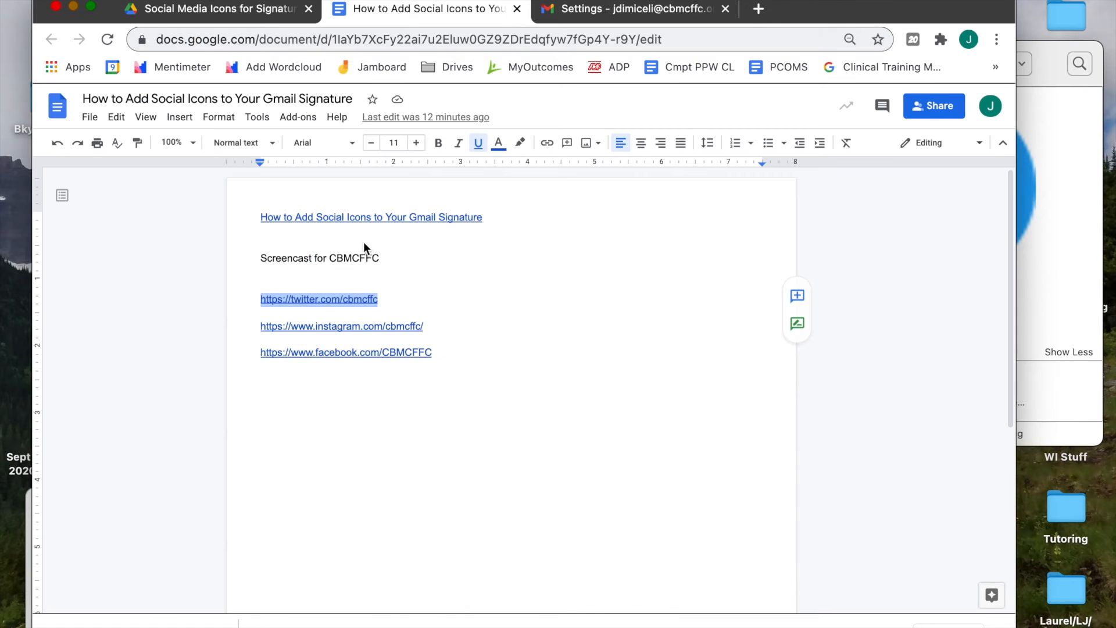
click(429, 323)
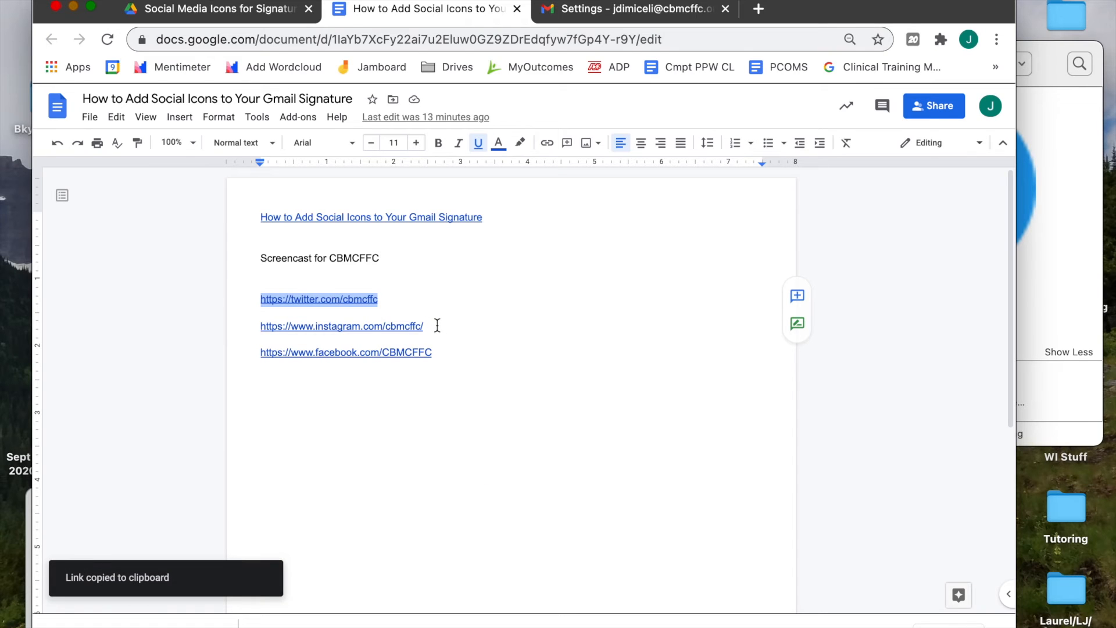
click(410, 327)
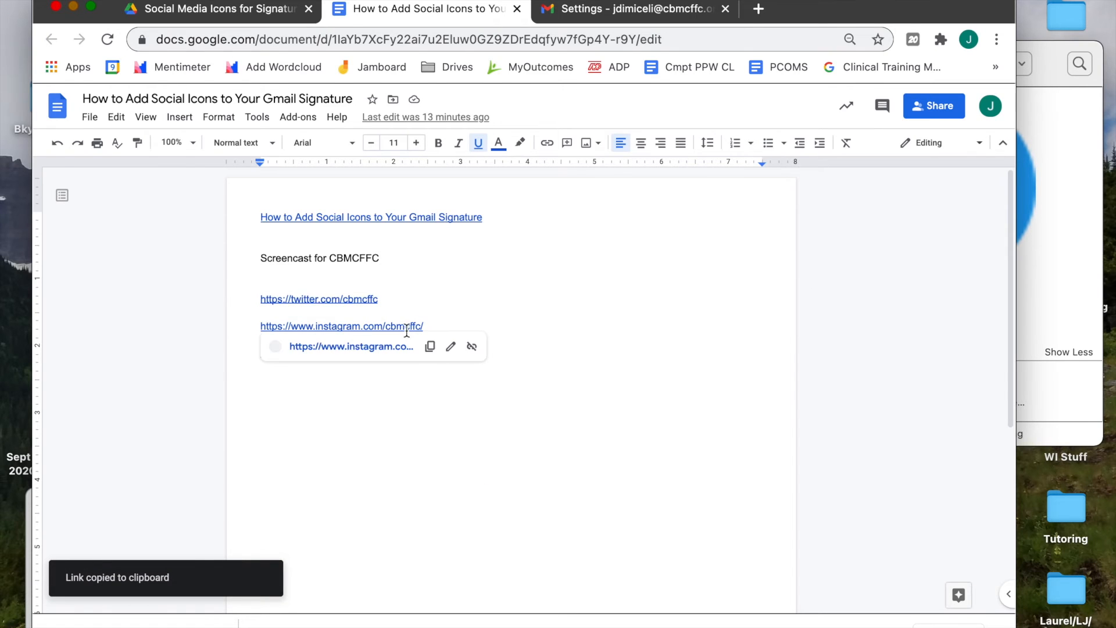
click(432, 350)
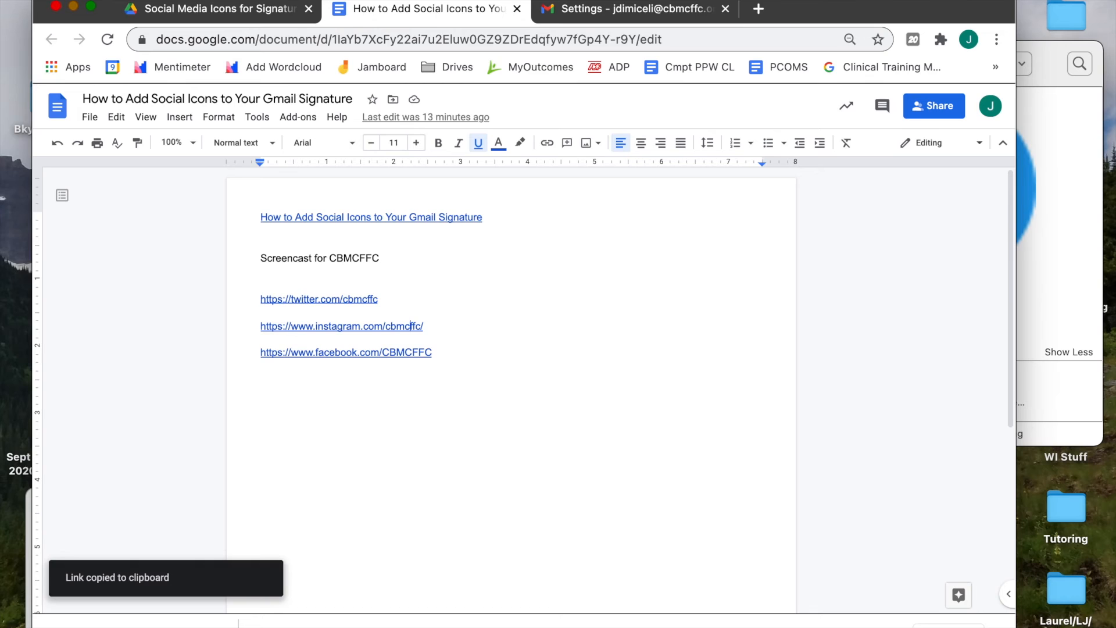
click(611, 7)
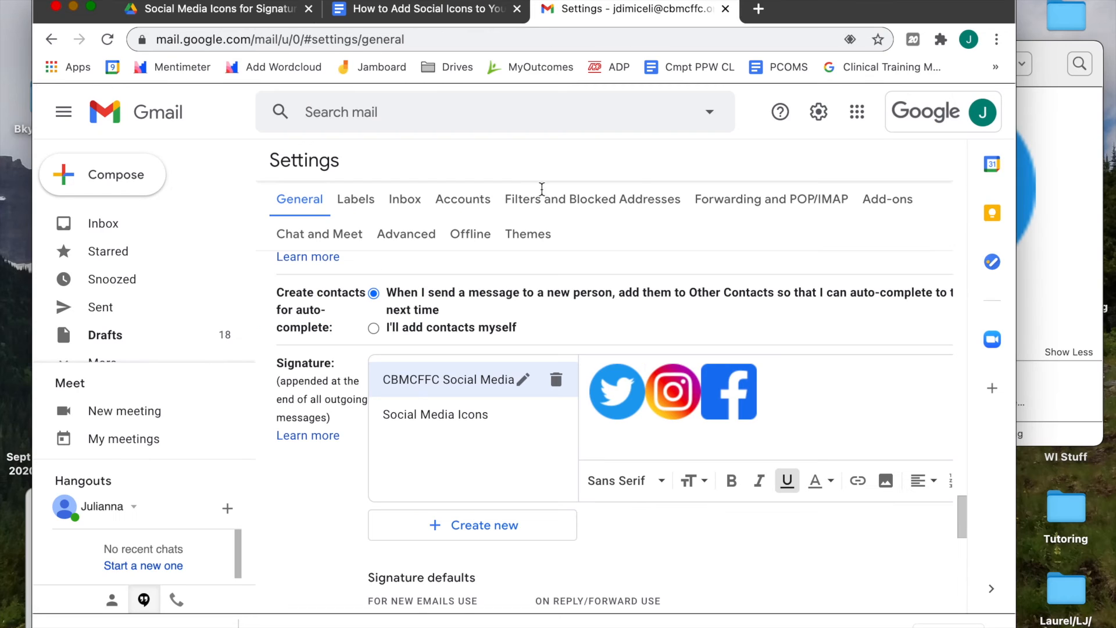
click(679, 392)
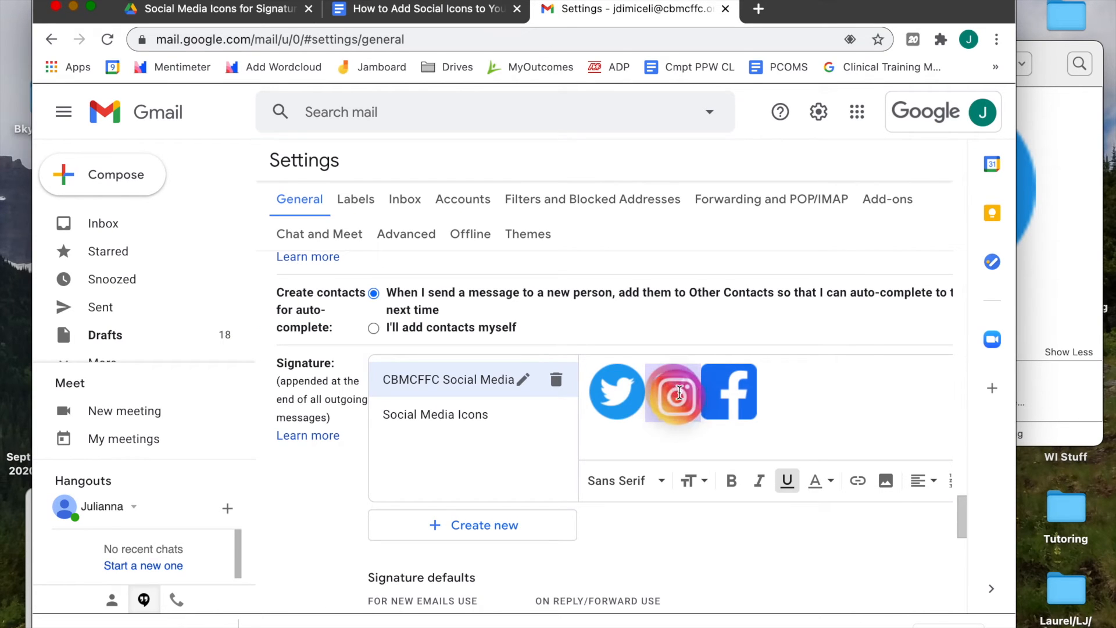
click(857, 480)
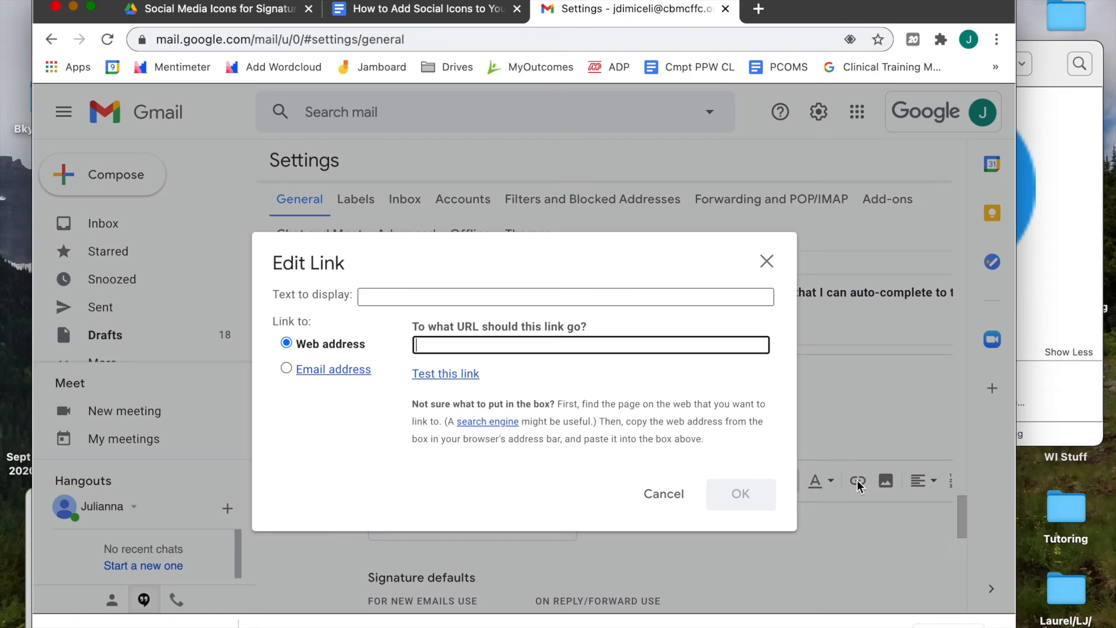
key(super+v)
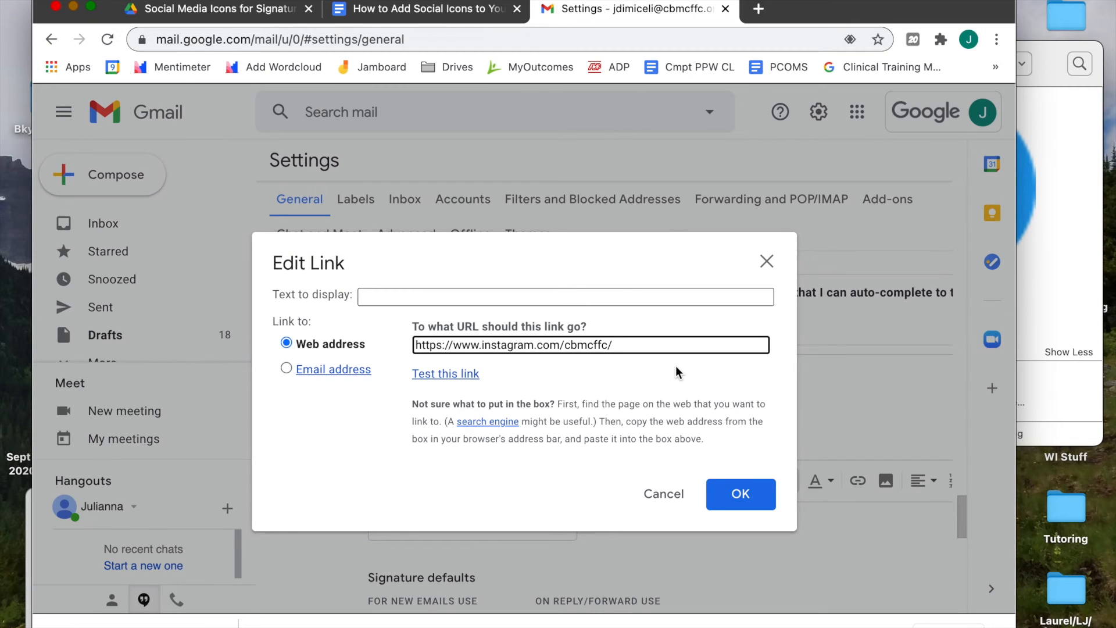
click(738, 491)
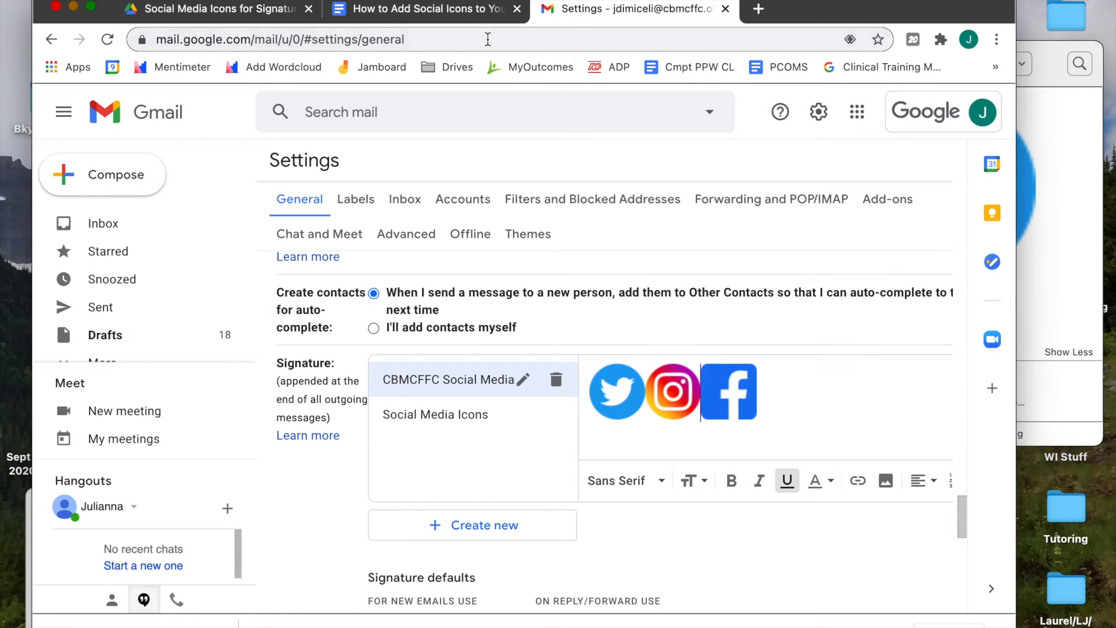
click(444, 16)
click(377, 350)
click(425, 374)
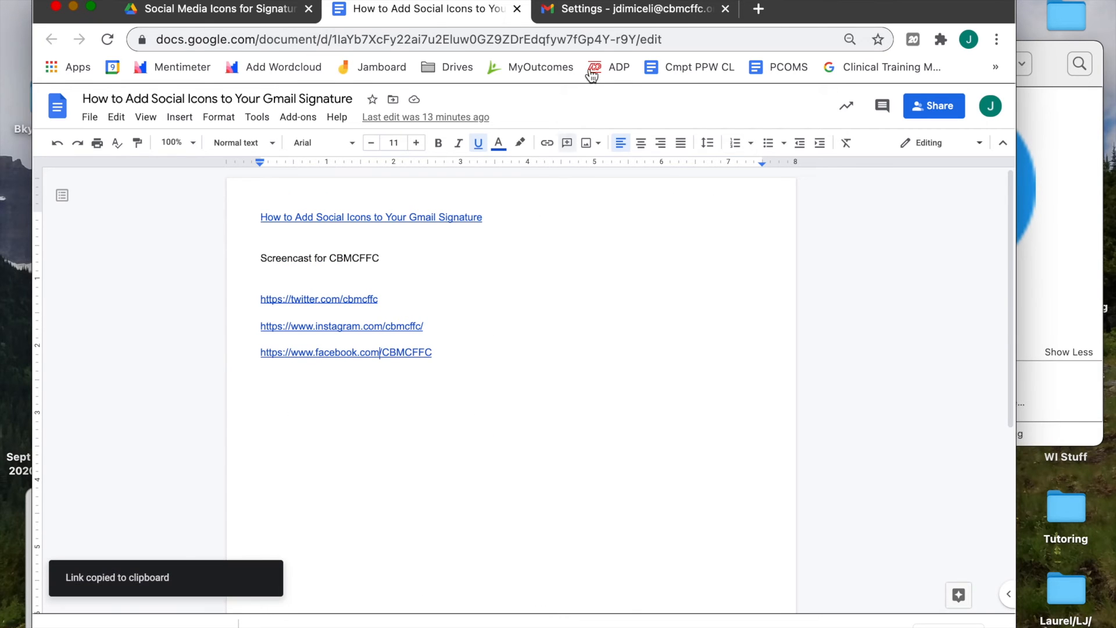
click(611, 10)
click(729, 405)
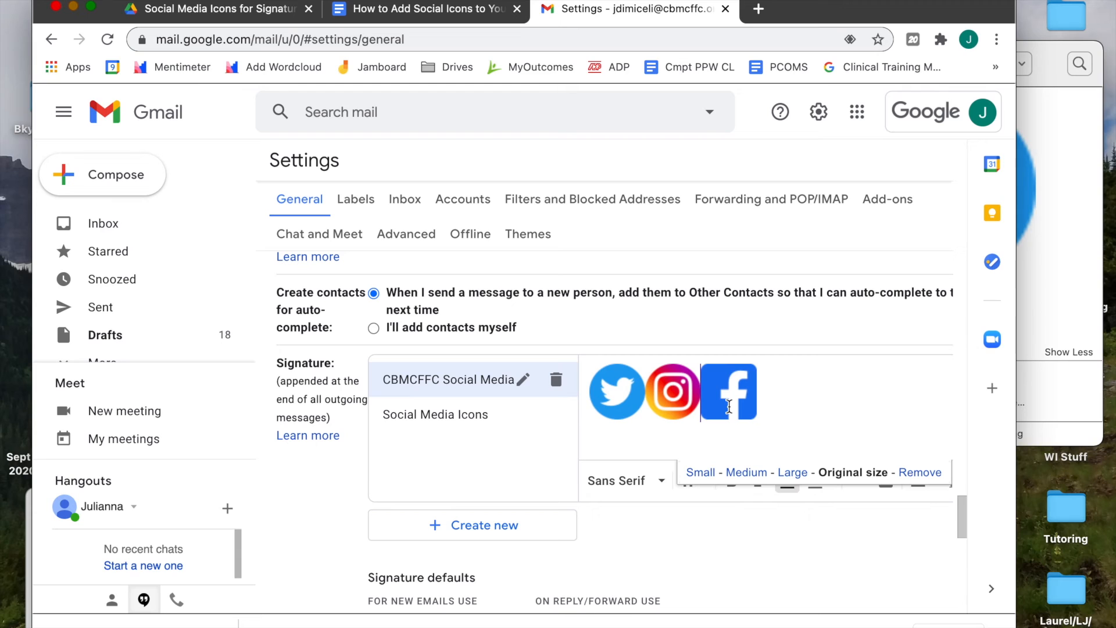
drag(732, 401, 750, 401)
click(886, 480)
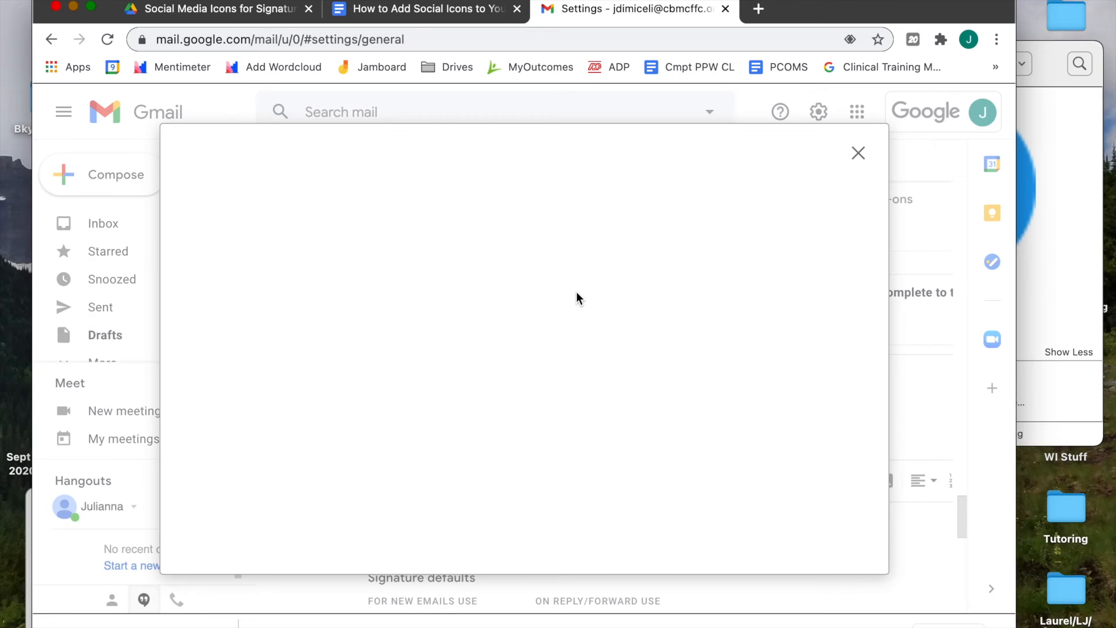
click(866, 147)
click(815, 407)
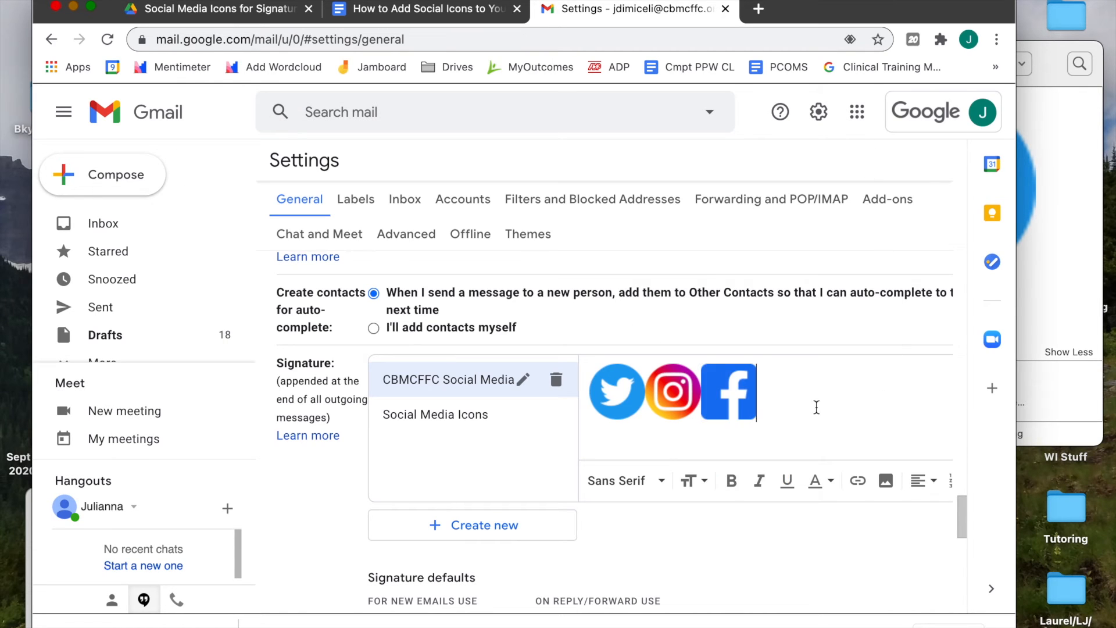
drag(751, 400, 765, 401)
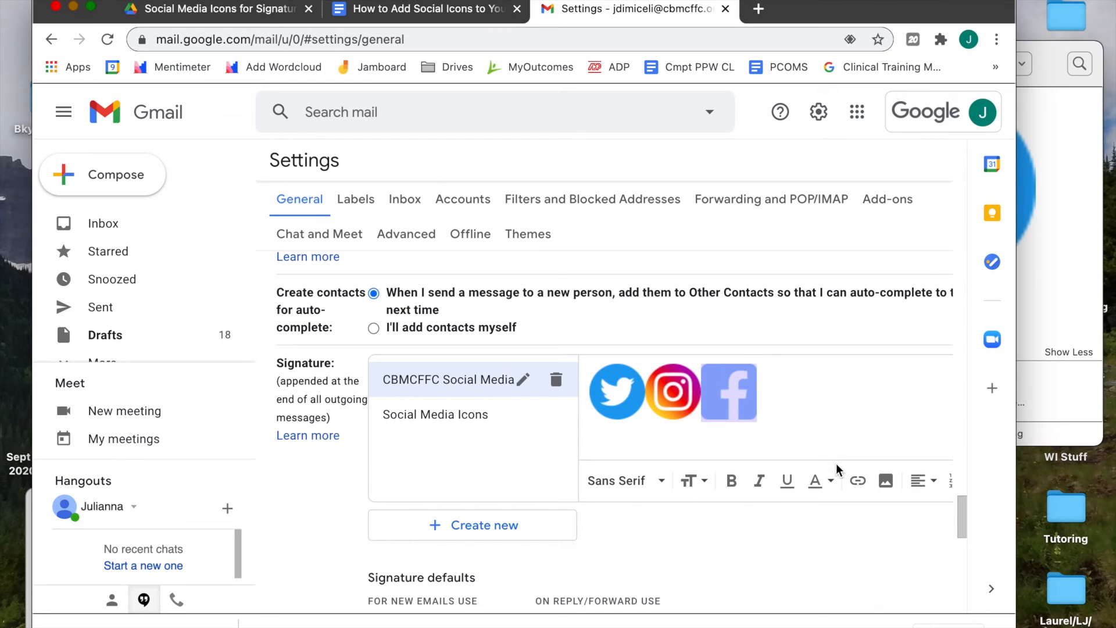
click(858, 483)
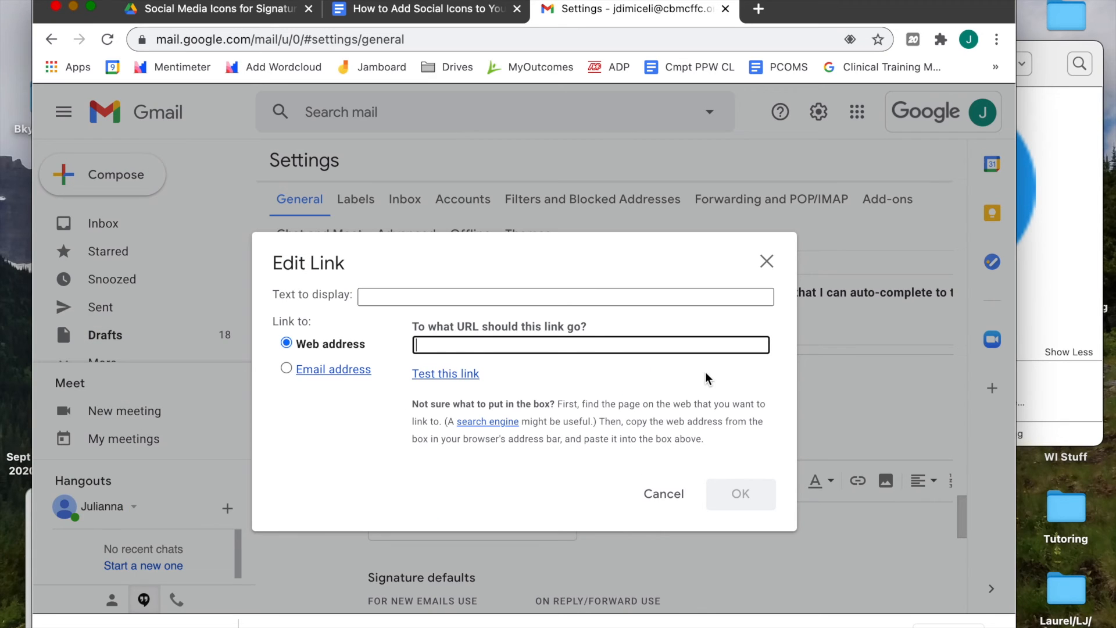
key(super+v)
click(744, 493)
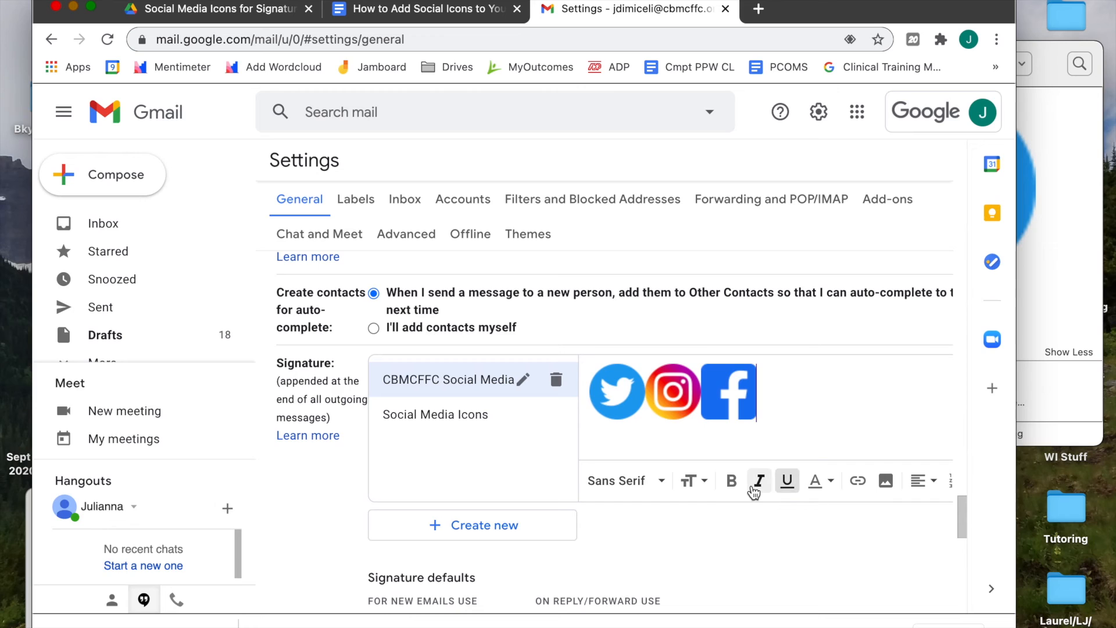
click(613, 400)
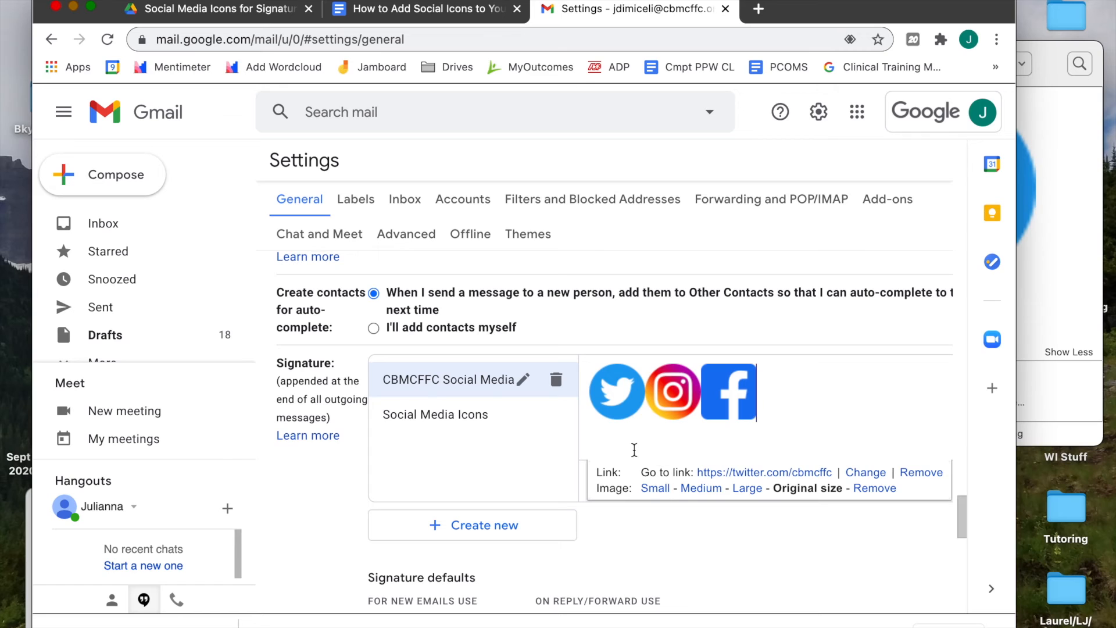
click(653, 488)
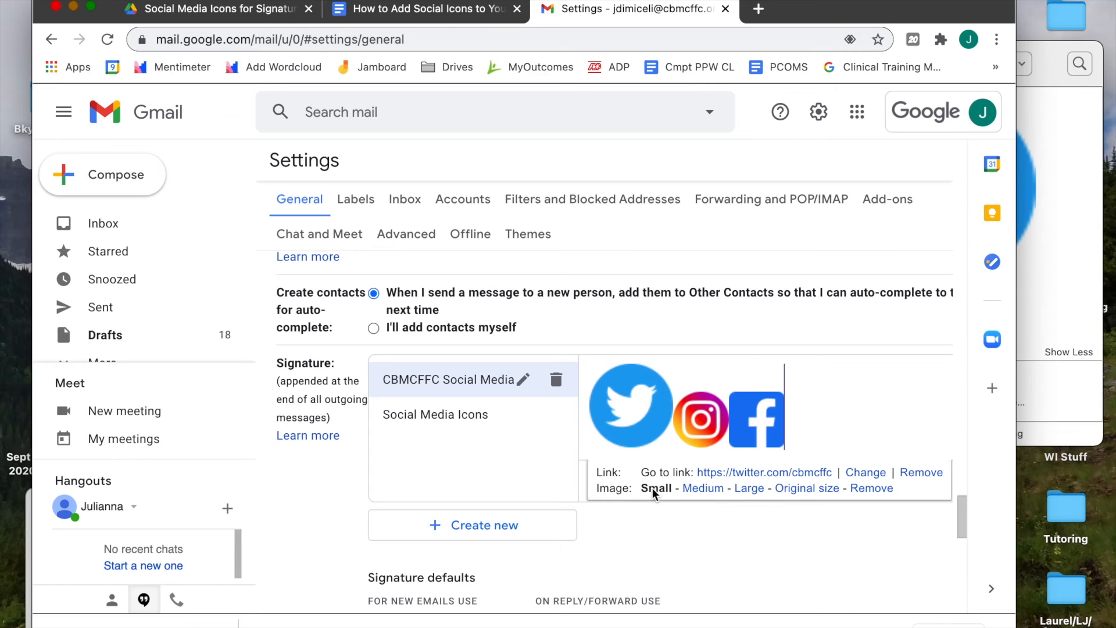
click(689, 489)
click(751, 489)
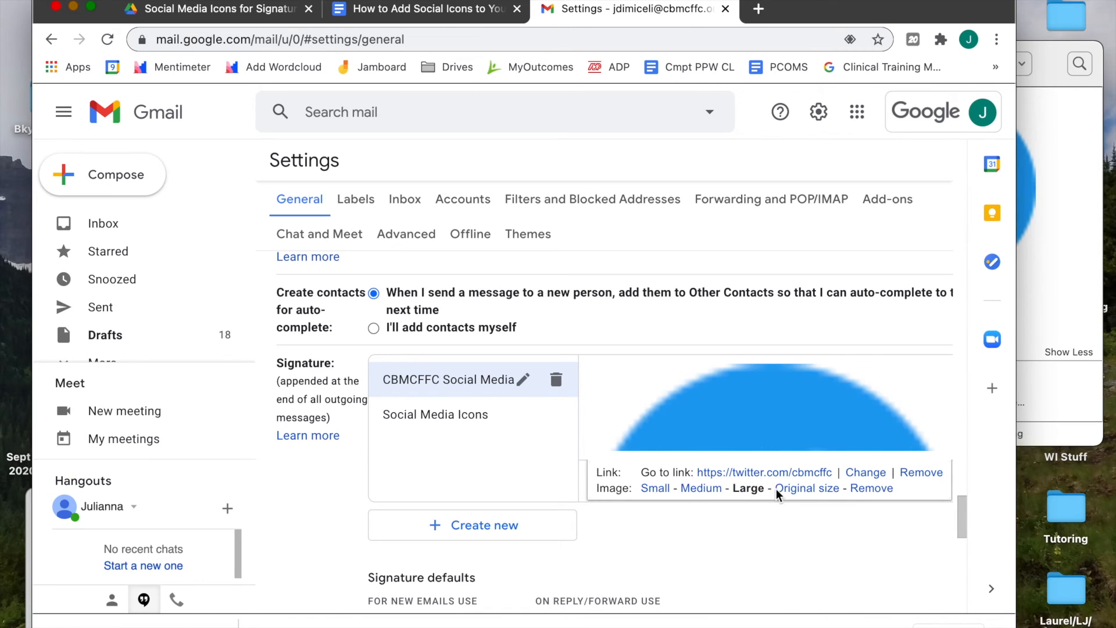
click(814, 489)
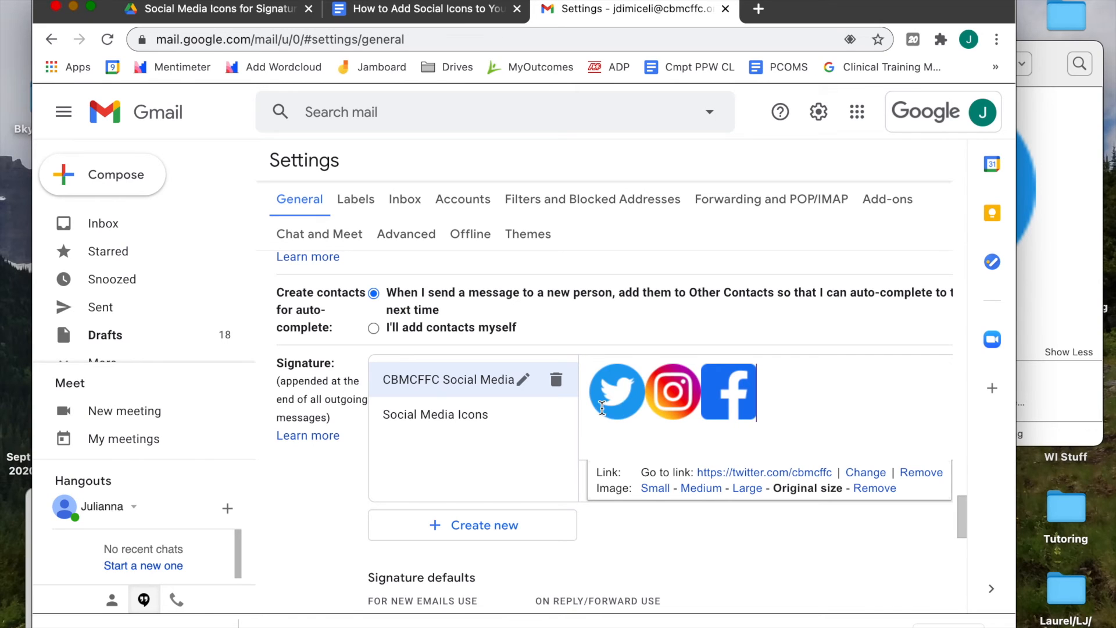
click(846, 427)
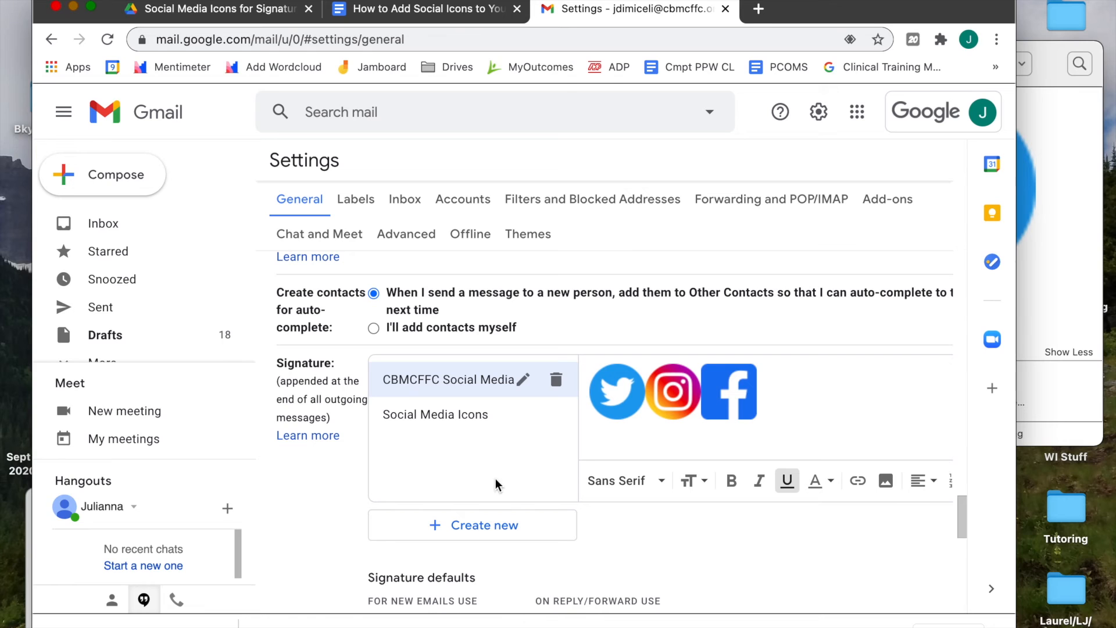
Save the CBMCFFC Social Media signature changes at the bottom of Settings
scroll(692, 430, down, 10)
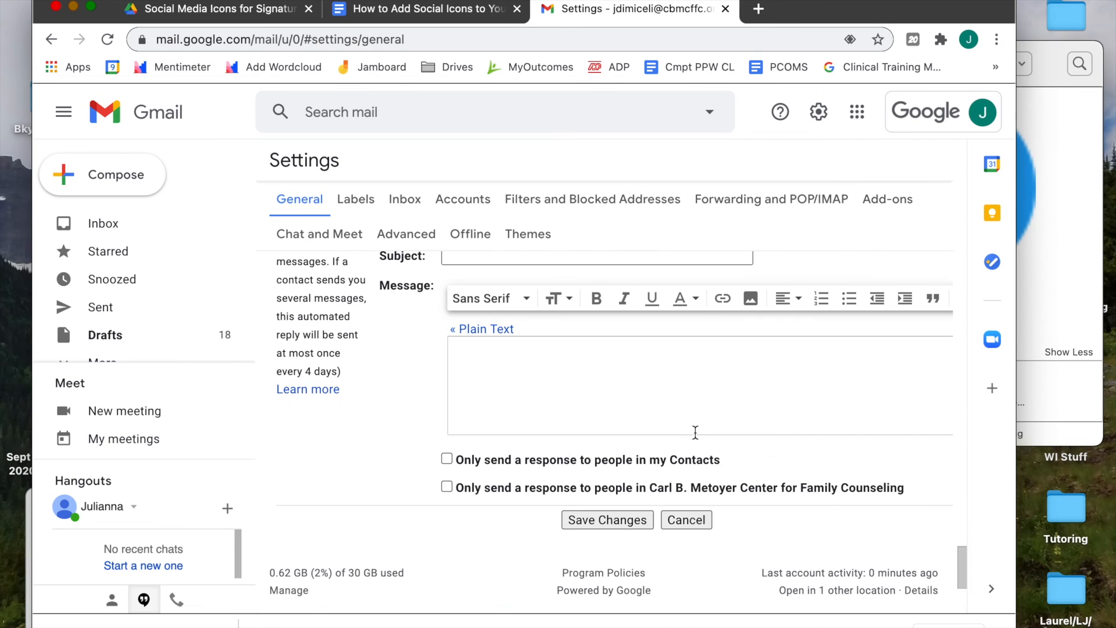
click(623, 519)
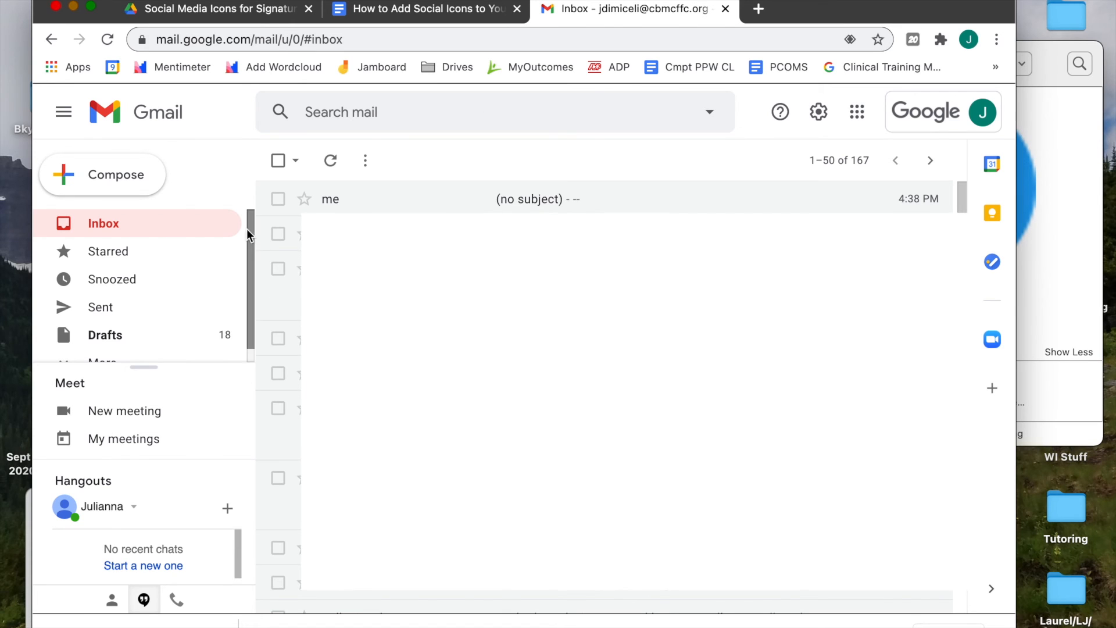
Compose a new email to the personal test address with the subject 'test'
click(140, 173)
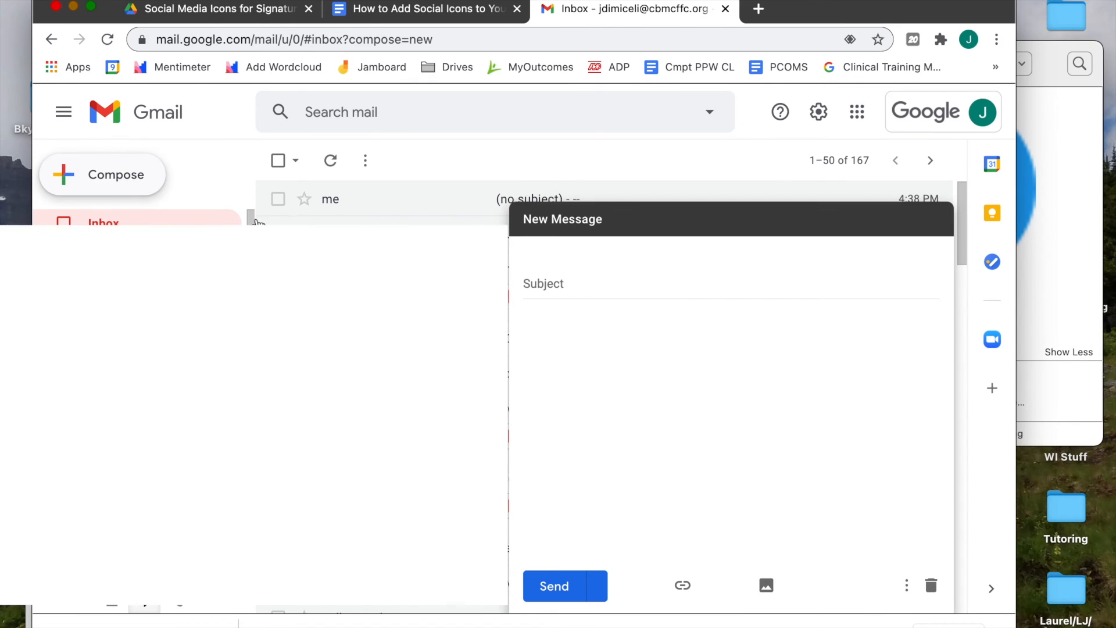
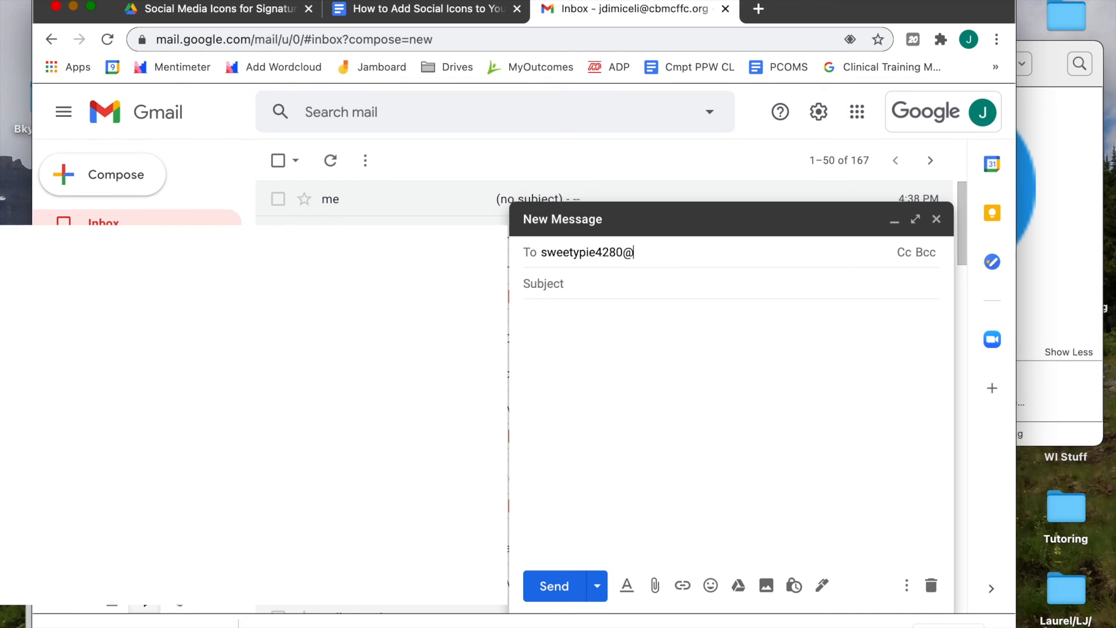
key(Return)
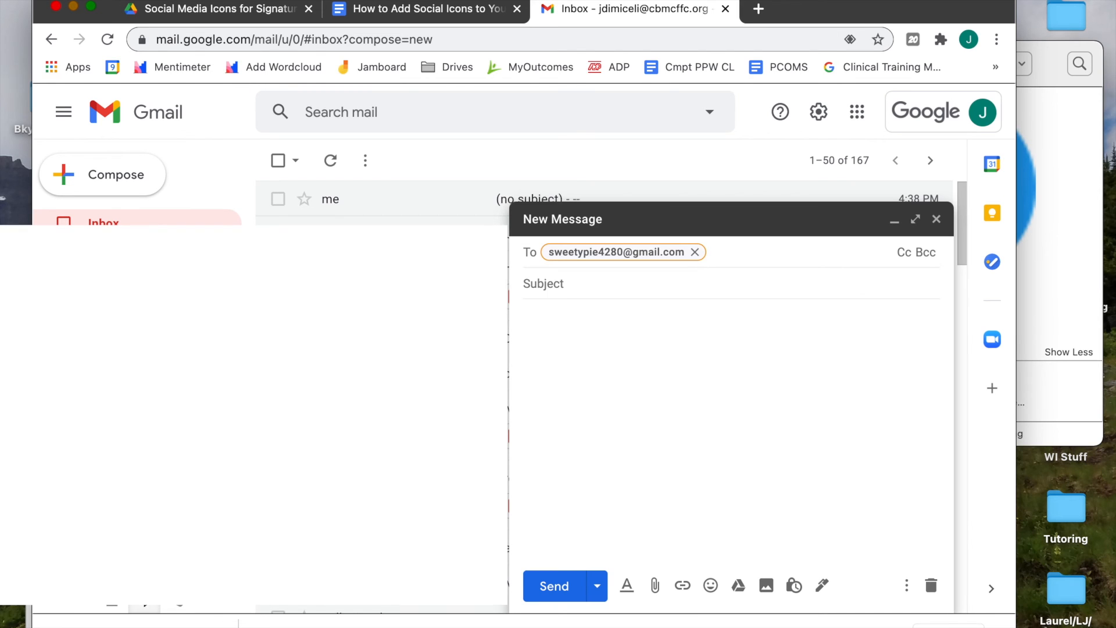
text(test)
Insert the CBMCFFC Social Media signature into the message body
click(576, 379)
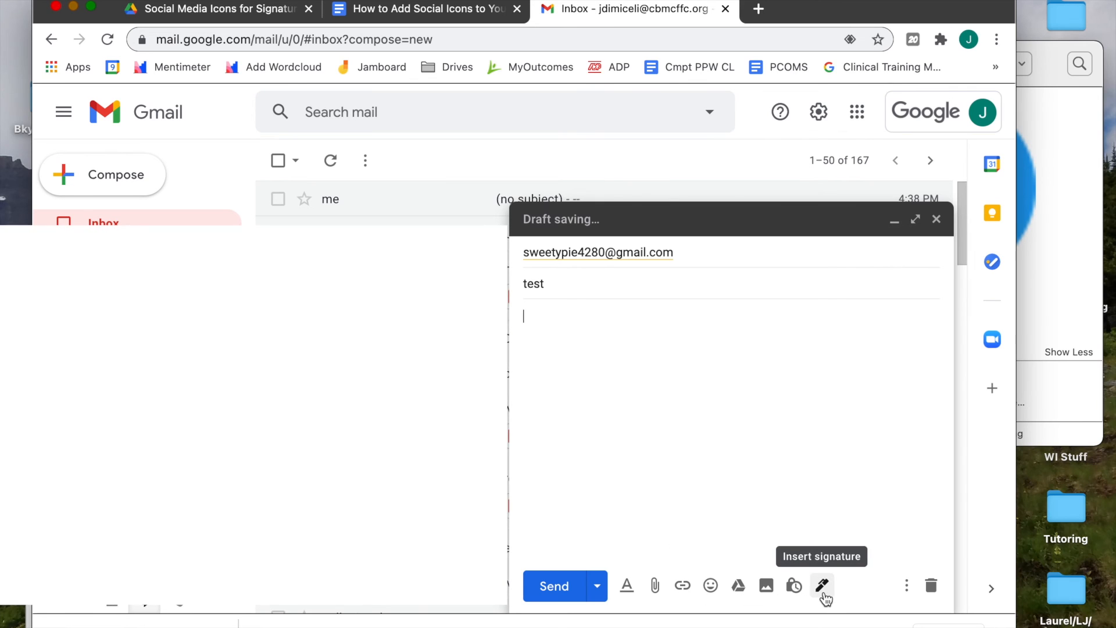
click(824, 593)
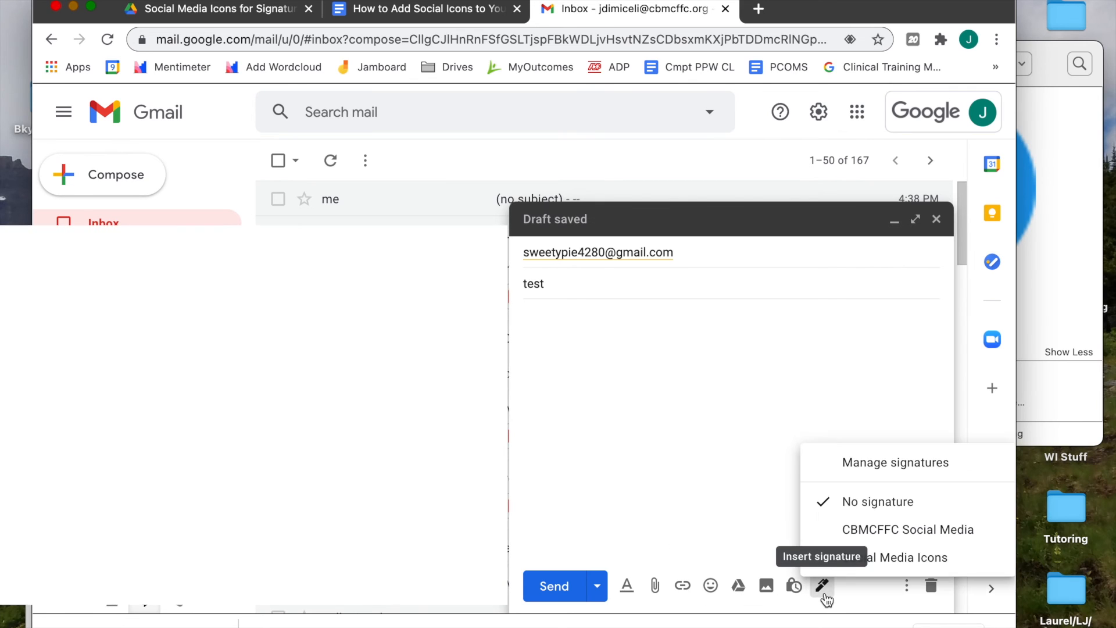
click(856, 533)
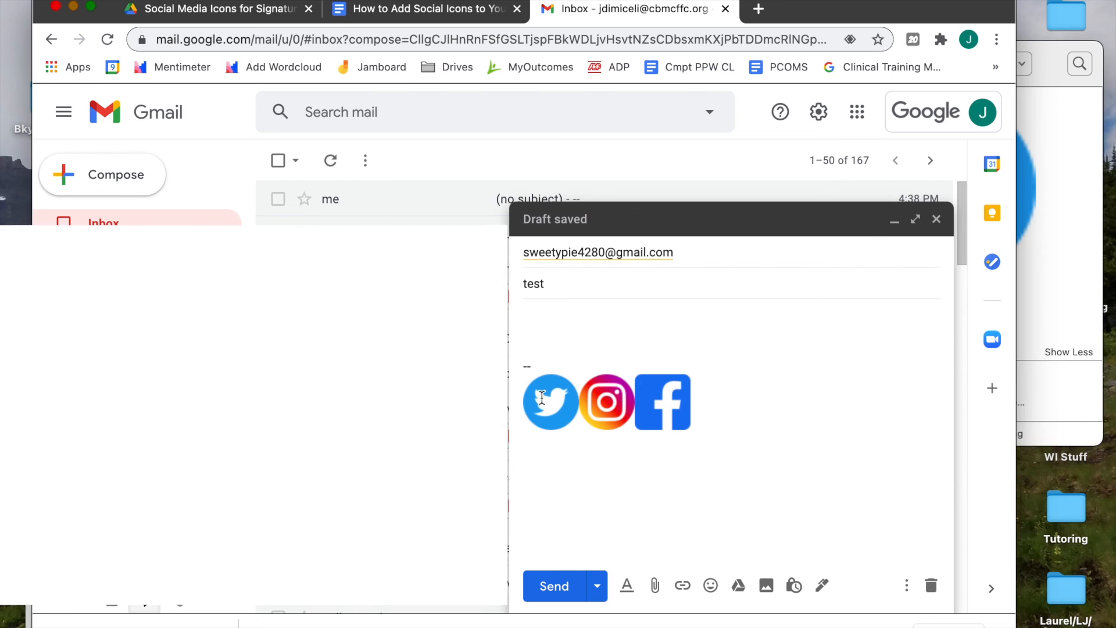
Shrink the Twitter and Instagram icons in the draft's signature, then begin resizing the Facebook icon
click(547, 411)
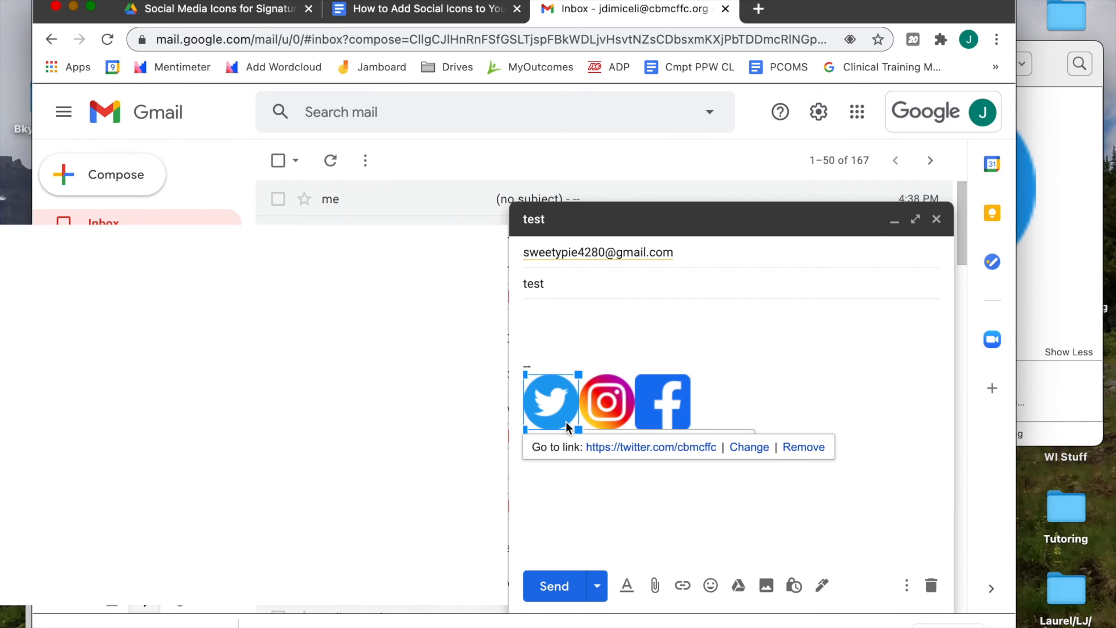
click(579, 431)
drag(579, 430, 549, 430)
click(596, 417)
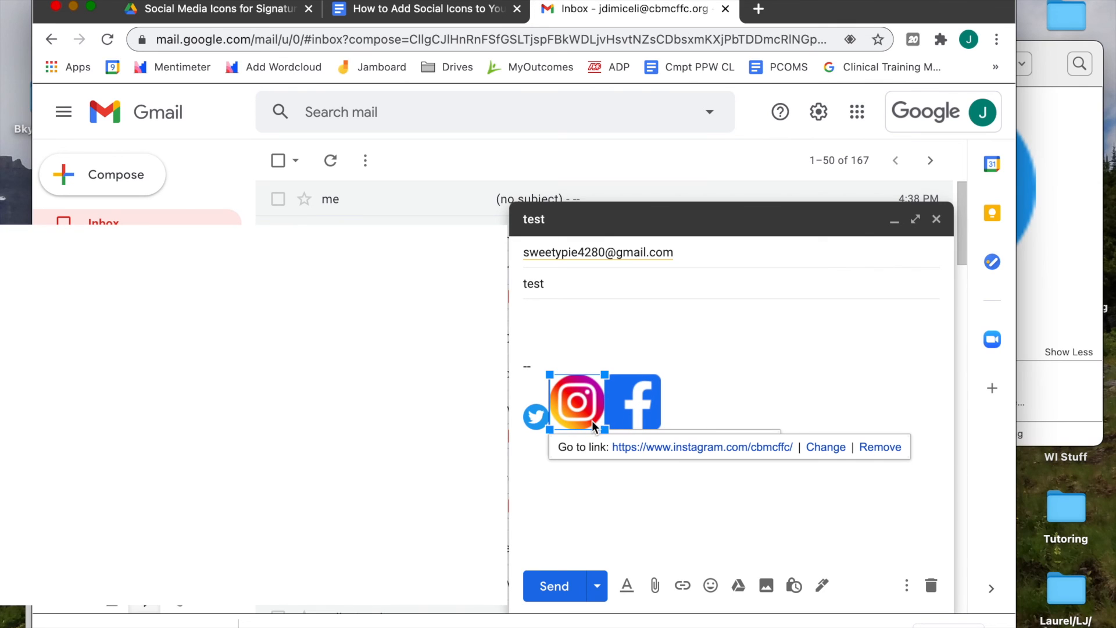
click(601, 424)
drag(600, 424, 594, 401)
click(610, 421)
click(628, 429)
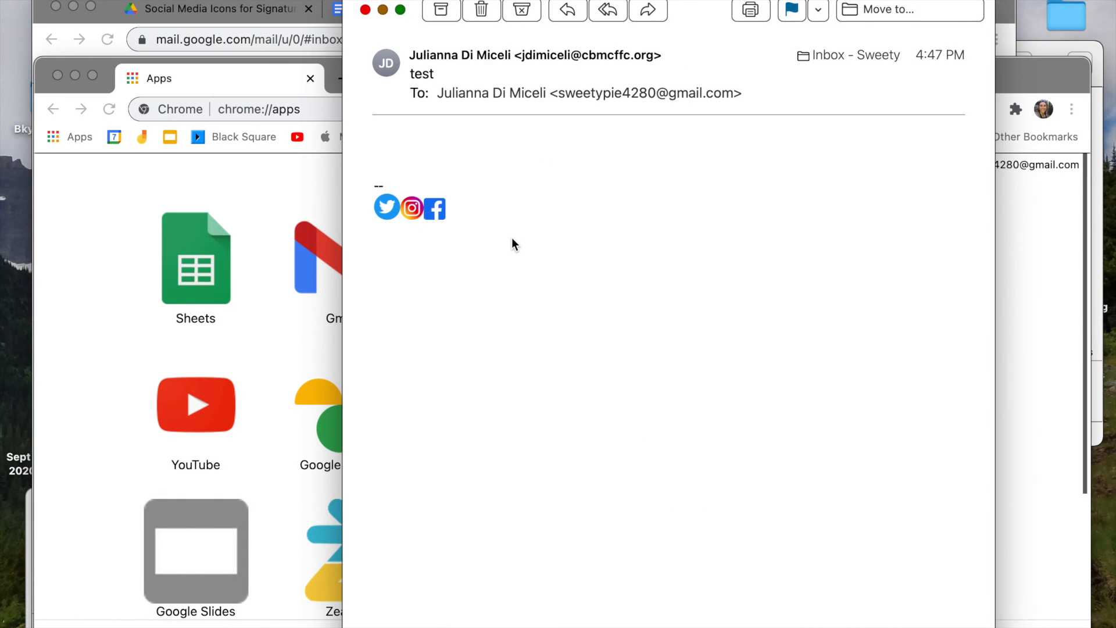
Follow the Twitter icon in the received test email to twitter.com/cbmcffc in Chrome
click(383, 211)
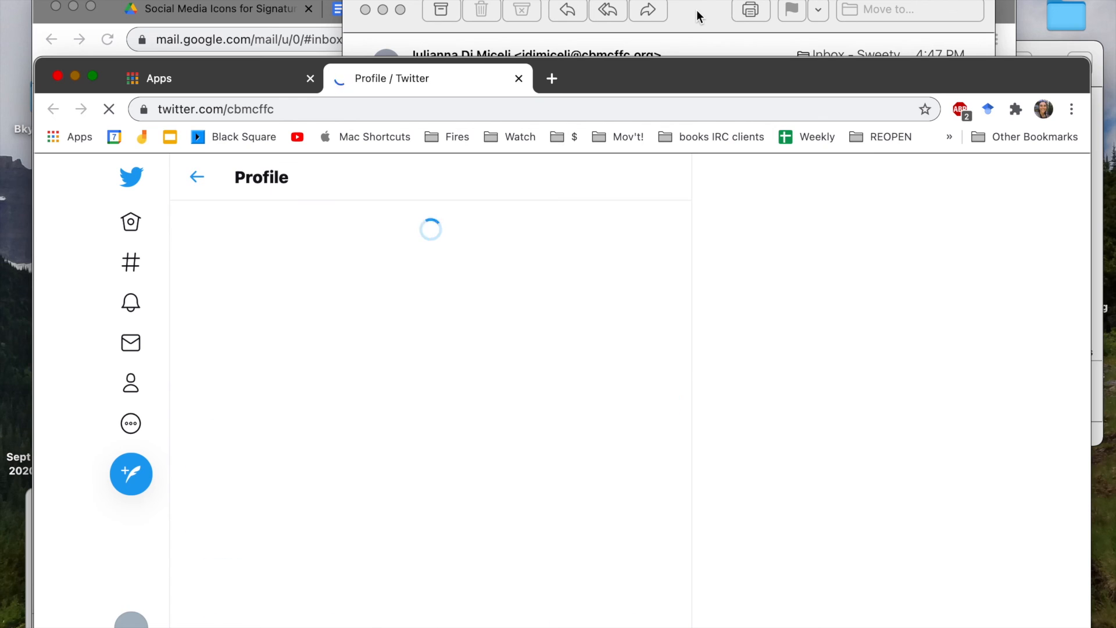
Open the organization's Instagram profile from the test email's Instagram icon, dismissing Chrome's sign-in prompt
click(697, 9)
click(410, 210)
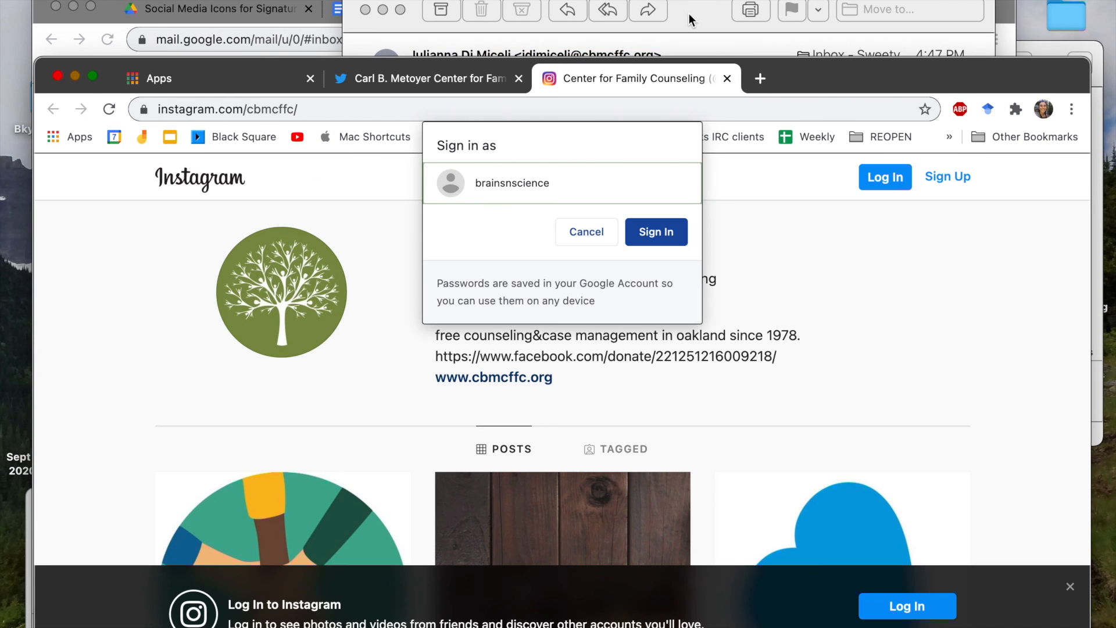
click(563, 232)
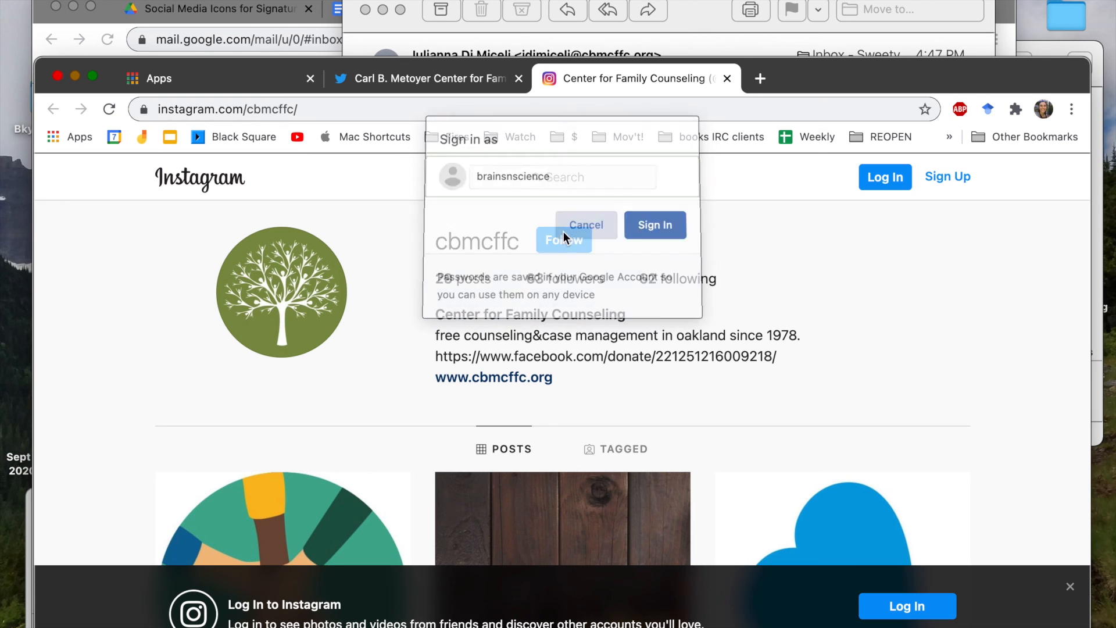
click(689, 26)
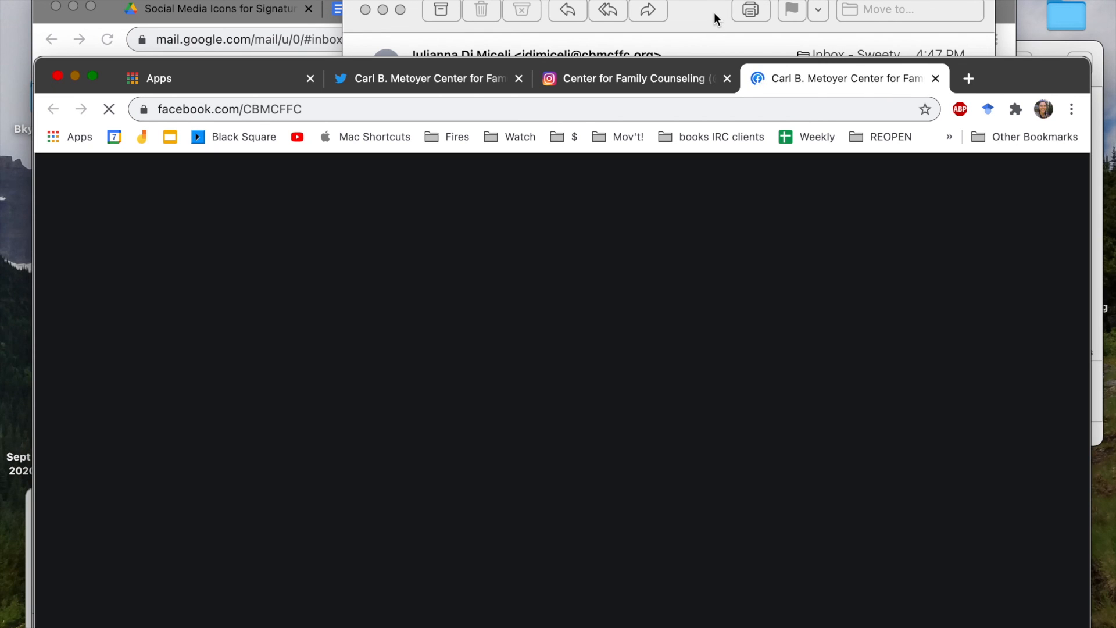
Check the opened Instagram, Facebook and Twitter profile pages in Chrome, then go back to the test email
scroll(720, 365, down, 4)
scroll(721, 372, up, 4)
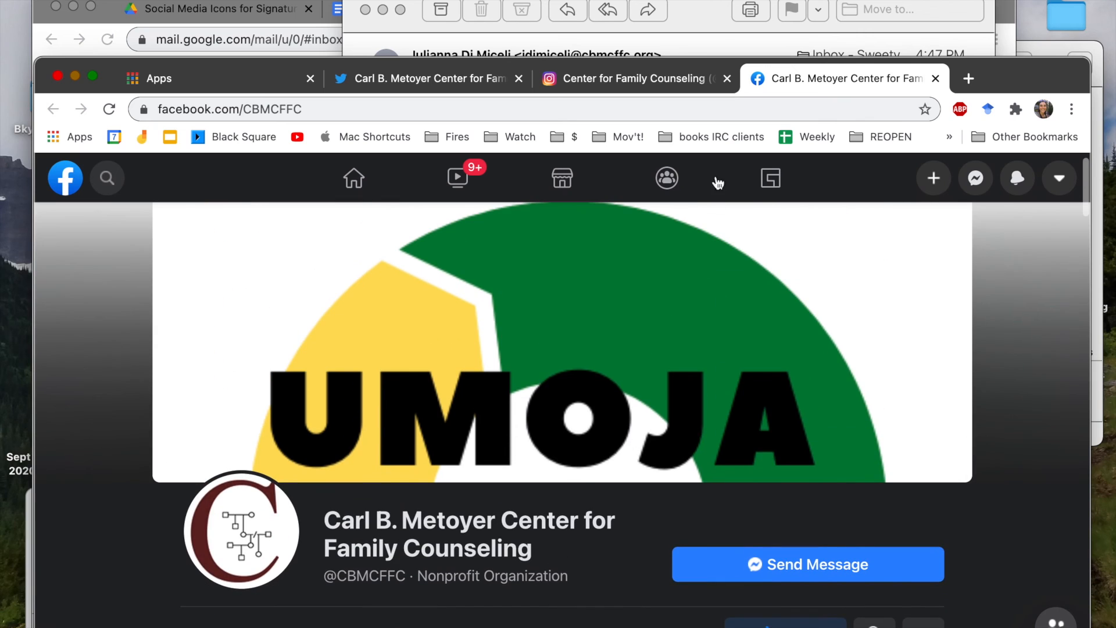
click(658, 79)
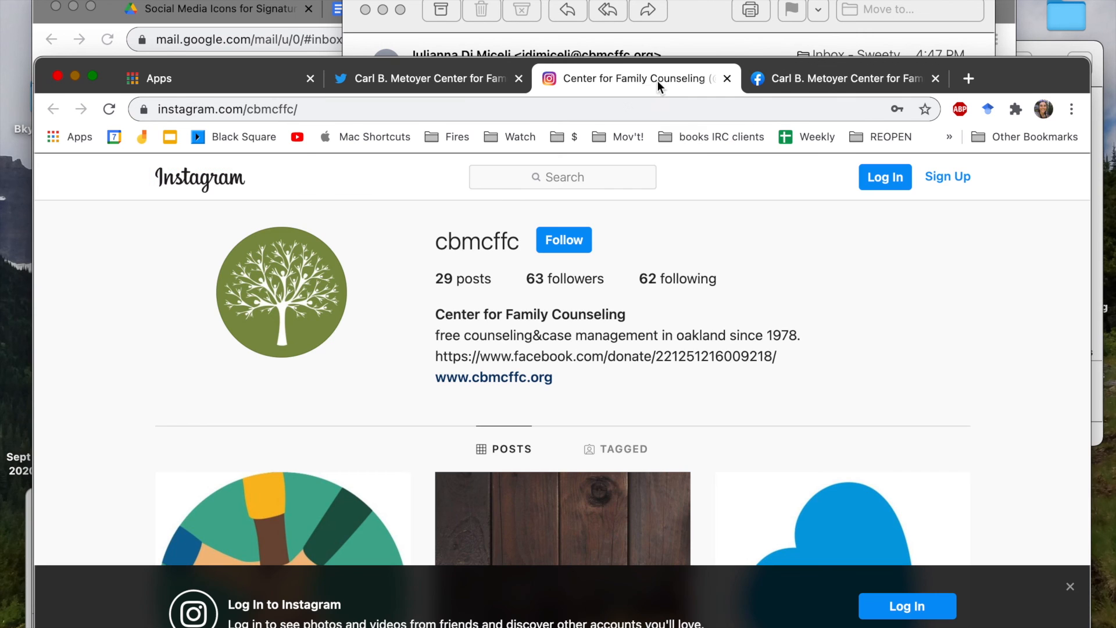
click(448, 81)
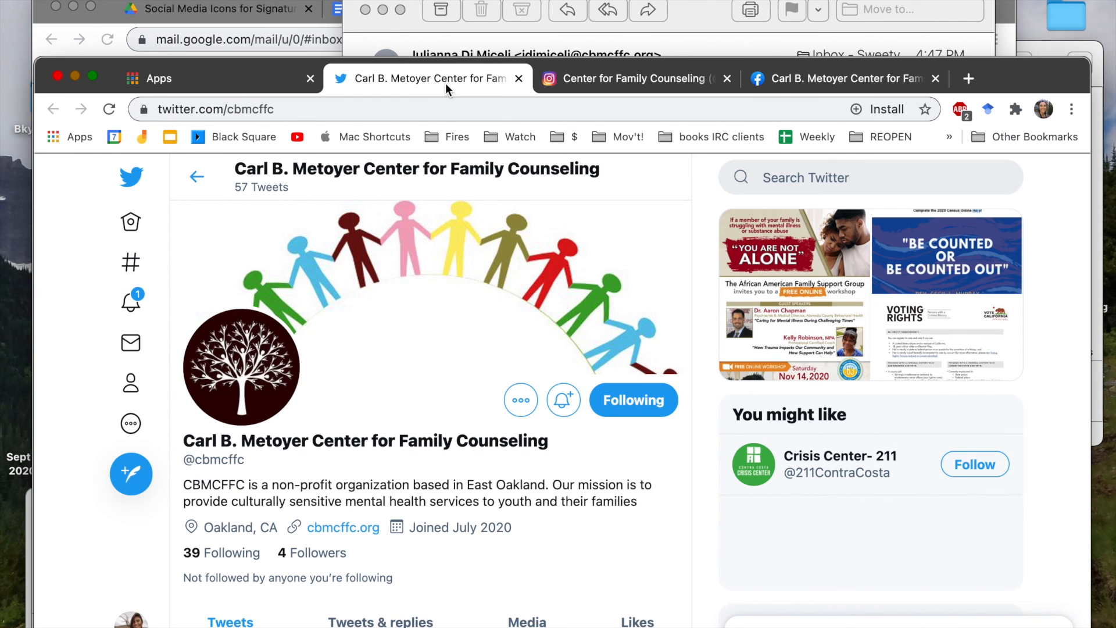
click(654, 20)
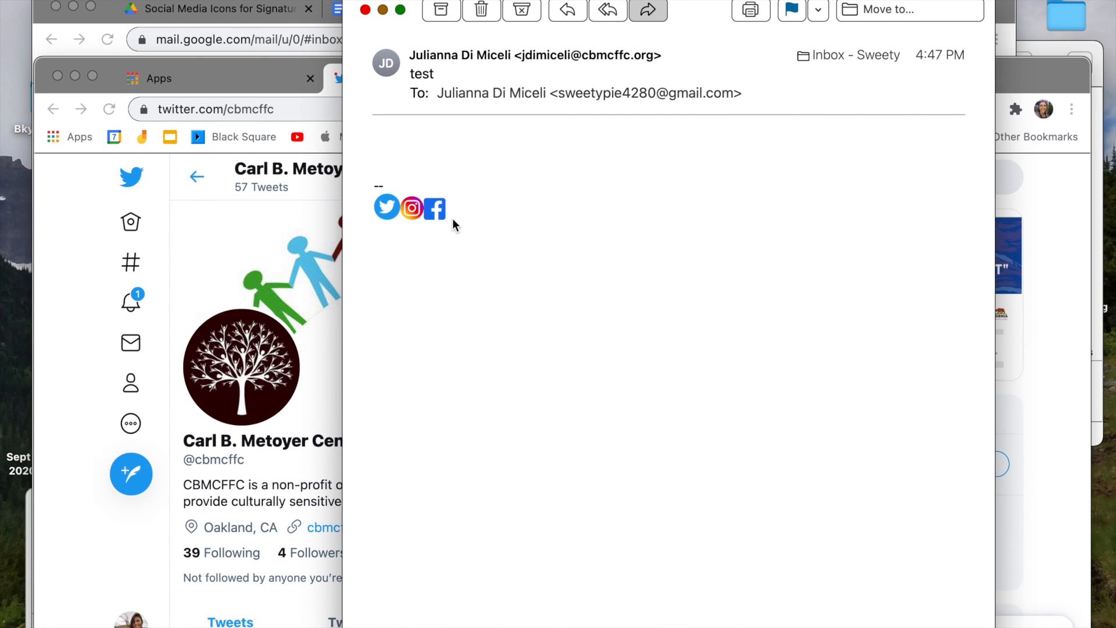